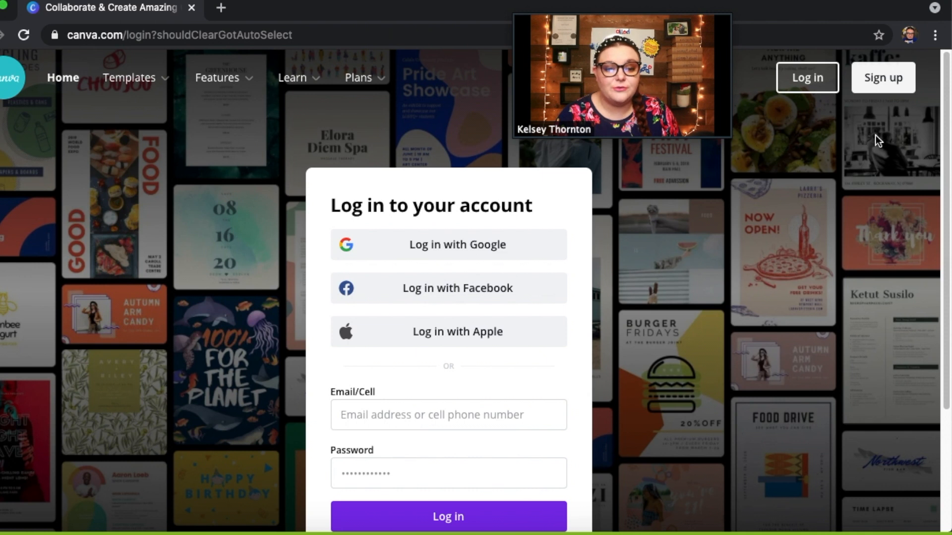
Go to the account sign-up page and choose to sign up with email
{"action": "left_click", "coordinate": [887, 86]}
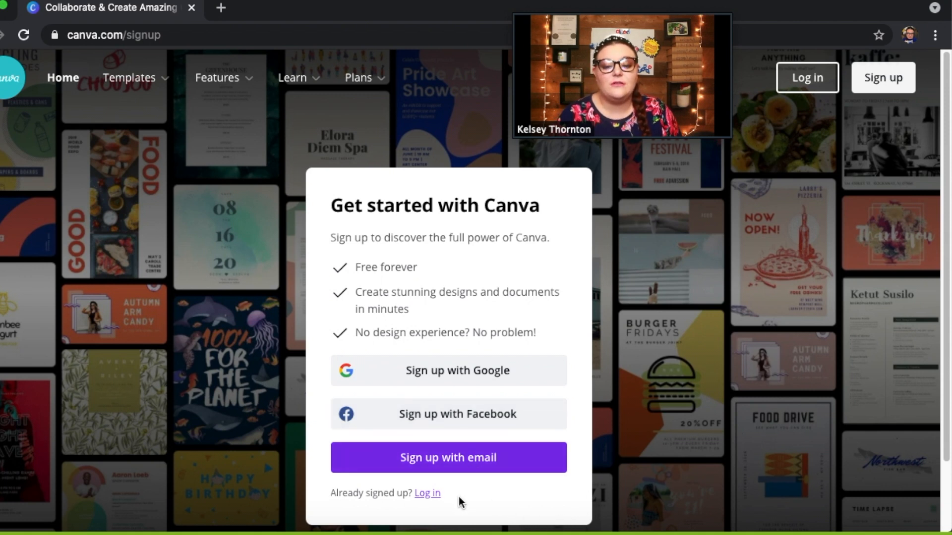
{"action": "left_click", "coordinate": [465, 471]}
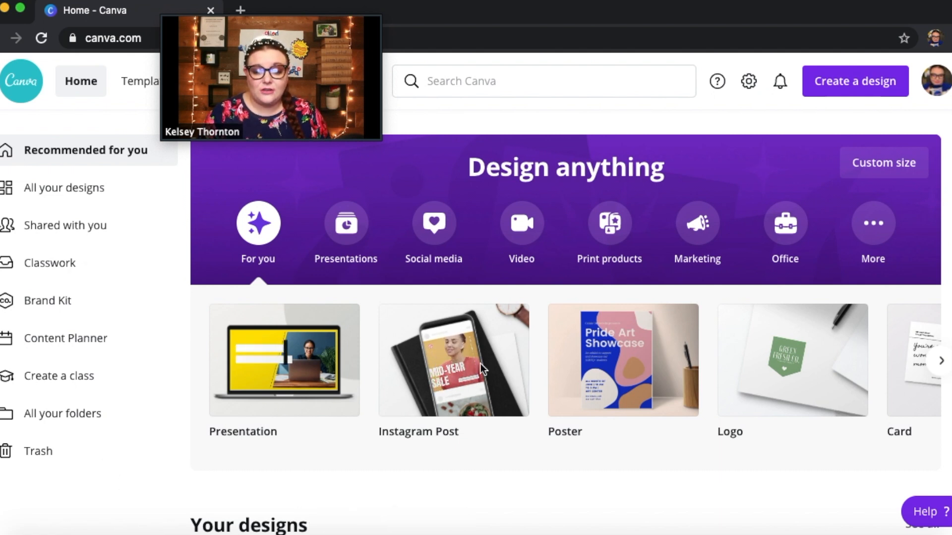
Search for "instagram post" and open the suggested Instagram Post template category
{"action": "left_click", "coordinate": [461, 83]}
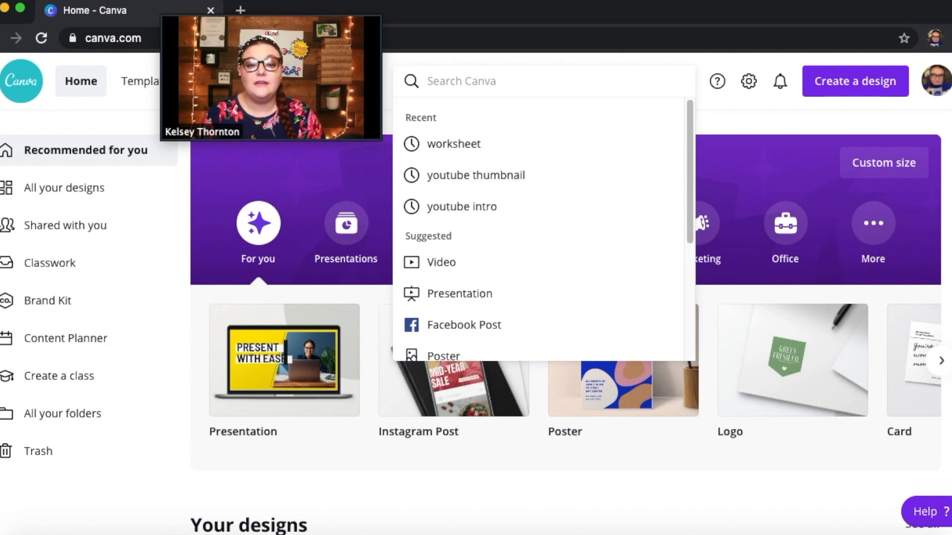
{"action": "type", "text": "instagram"}
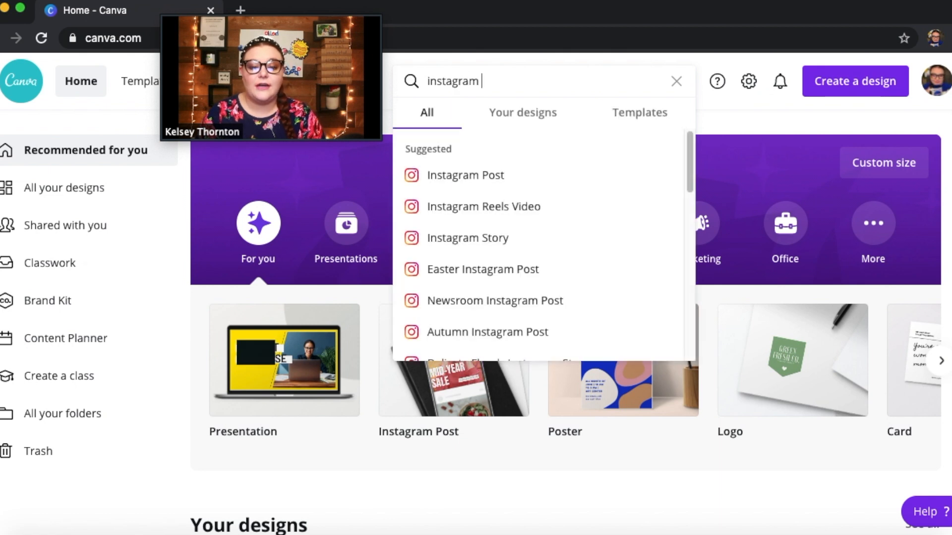
{"action": "type", "text": " post"}
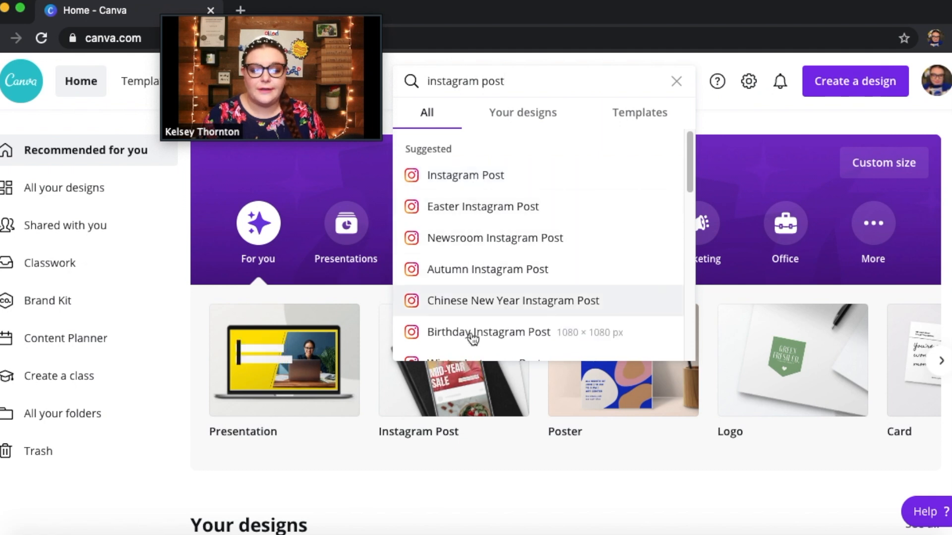
{"action": "left_click", "coordinate": [473, 175]}
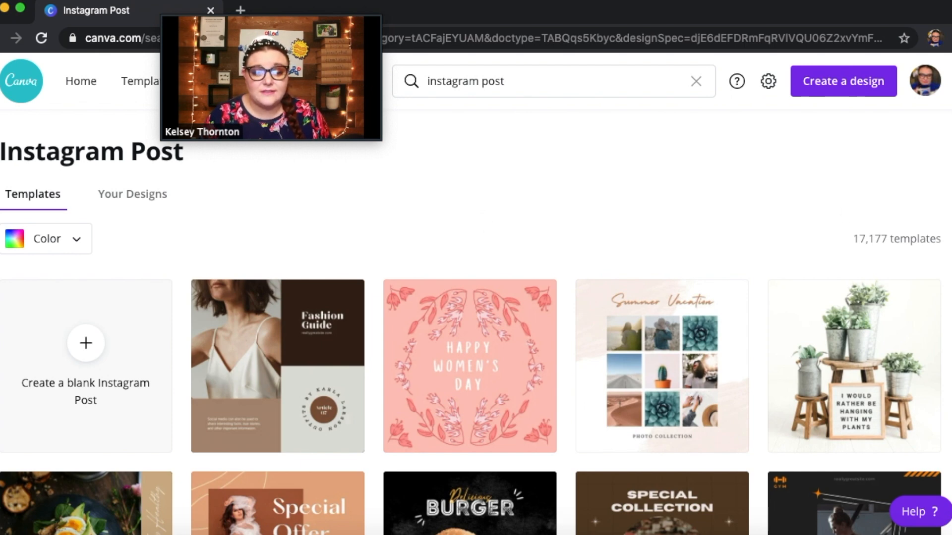
Browse the Instagram Post templates to compare the available designs and themes
{"action": "scroll", "coordinate": [476, 348], "scroll_direction": "down", "scroll_amount": 3}
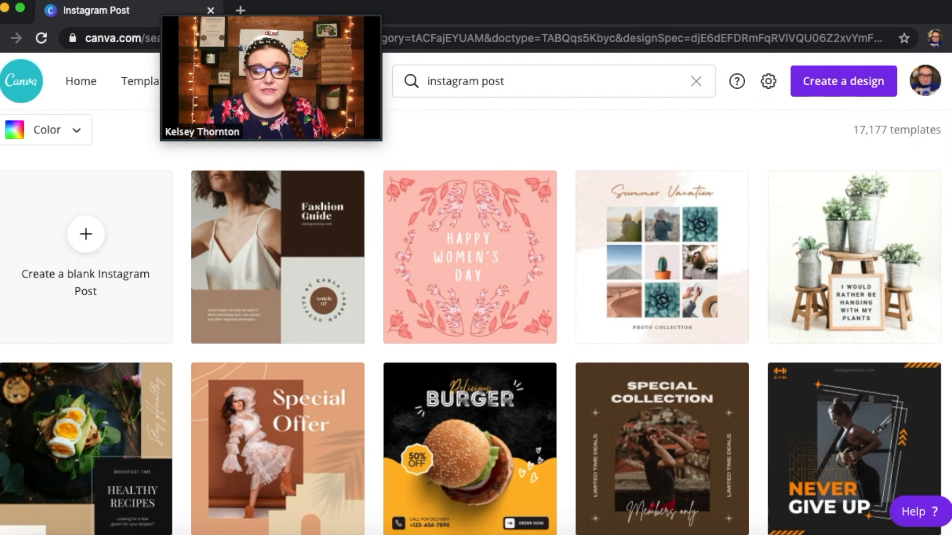
{"action": "scroll", "coordinate": [476, 322], "scroll_direction": "down", "scroll_amount": 2}
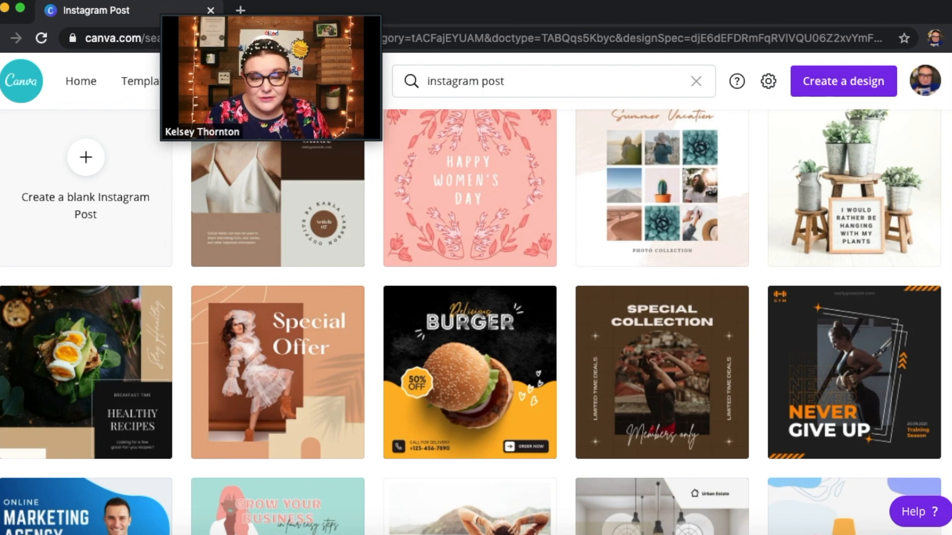
{"action": "scroll", "coordinate": [476, 322], "scroll_direction": "up", "scroll_amount": 2}
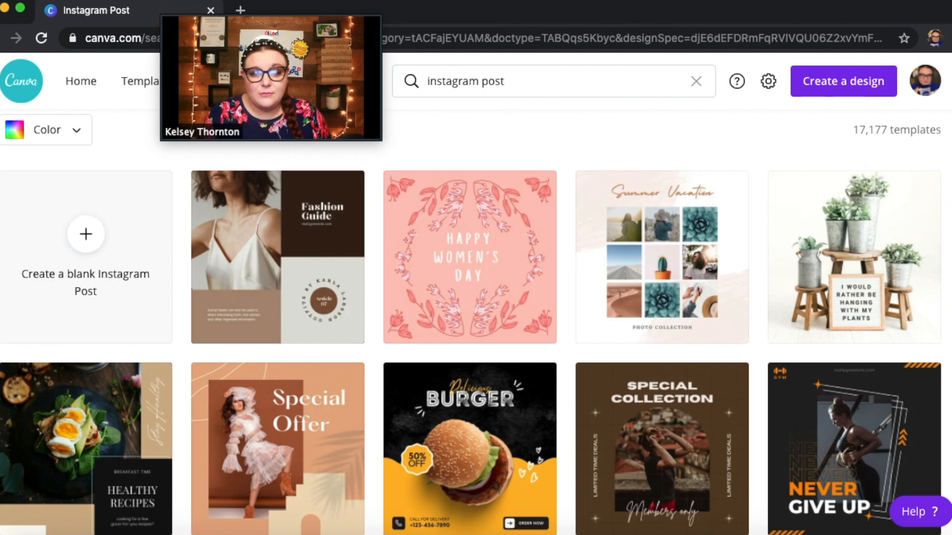
{"action": "scroll", "coordinate": [470, 322], "scroll_direction": "down", "scroll_amount": 1}
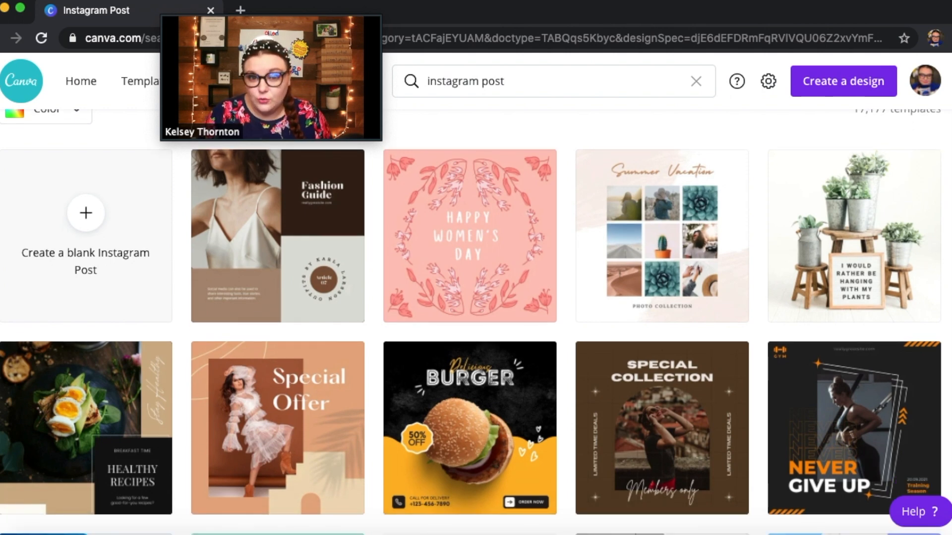
{"action": "scroll", "coordinate": [470, 322], "scroll_direction": "down", "scroll_amount": 3}
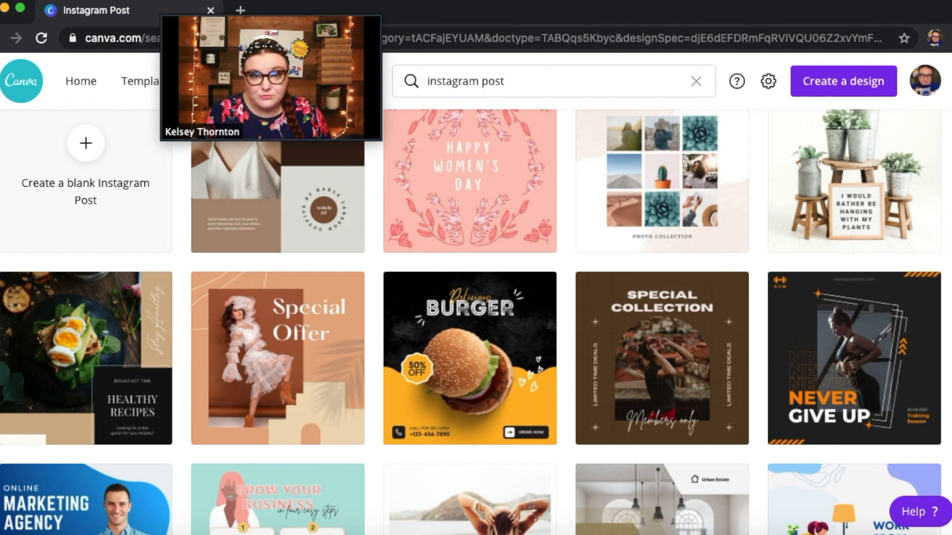
{"action": "scroll", "coordinate": [471, 322], "scroll_direction": "down", "scroll_amount": 3}
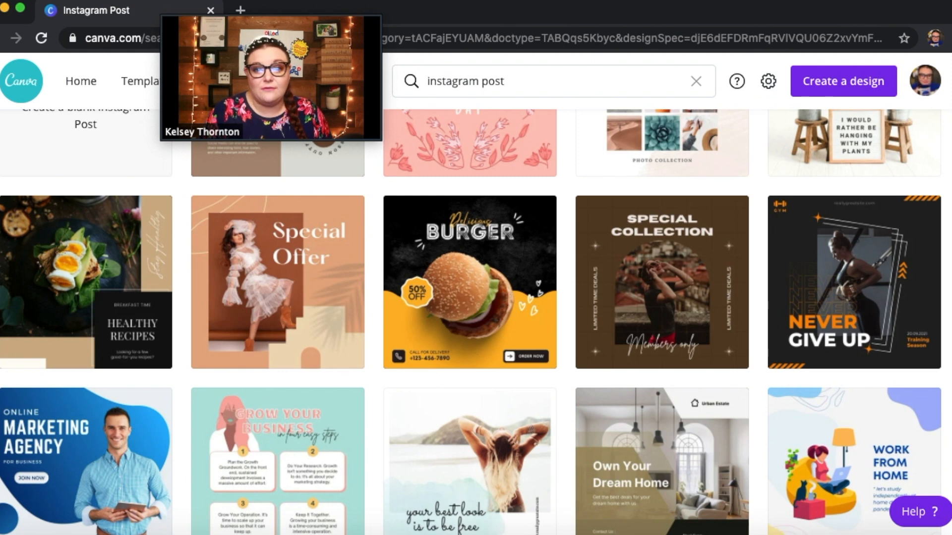
{"action": "scroll", "coordinate": [471, 322], "scroll_direction": "up", "scroll_amount": 10}
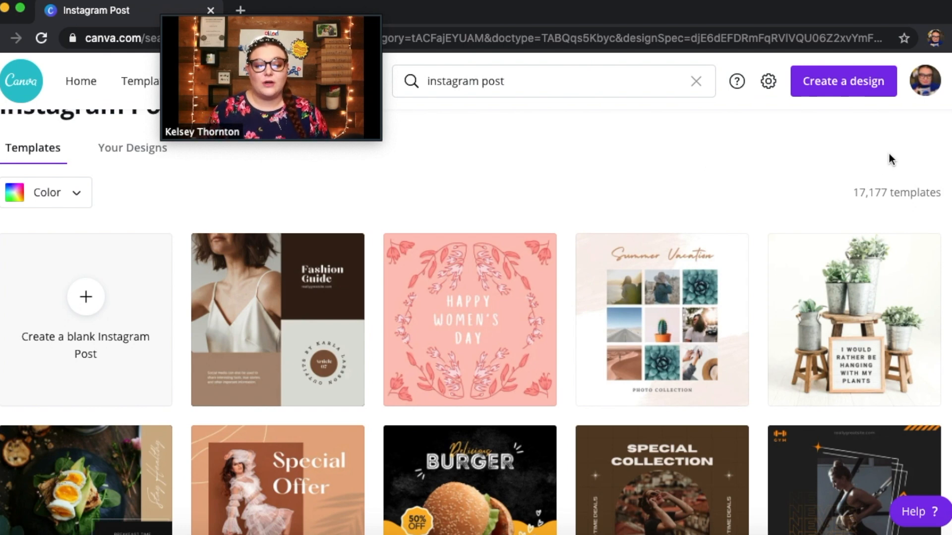
{"action": "scroll", "coordinate": [475, 317], "scroll_direction": "down", "scroll_amount": 2}
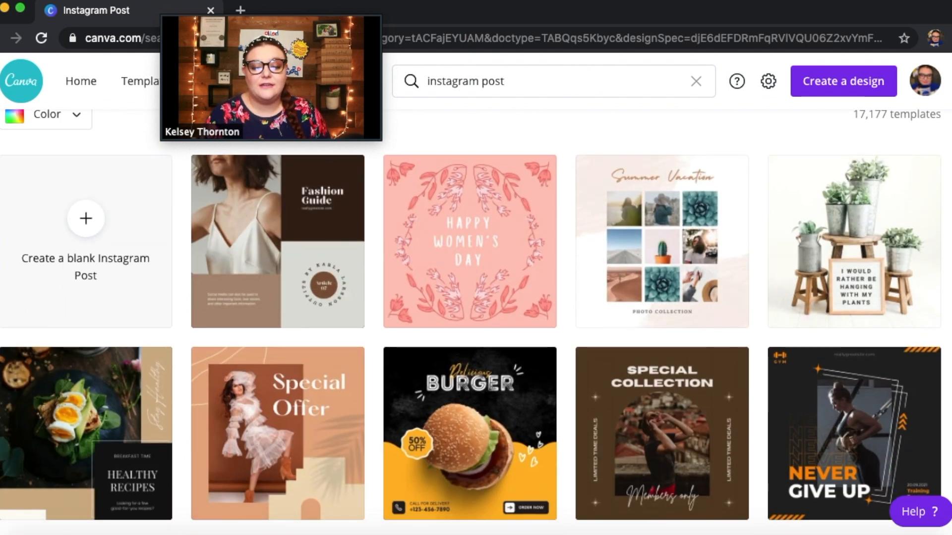
{"action": "scroll", "coordinate": [476, 317], "scroll_direction": "down", "scroll_amount": 4}
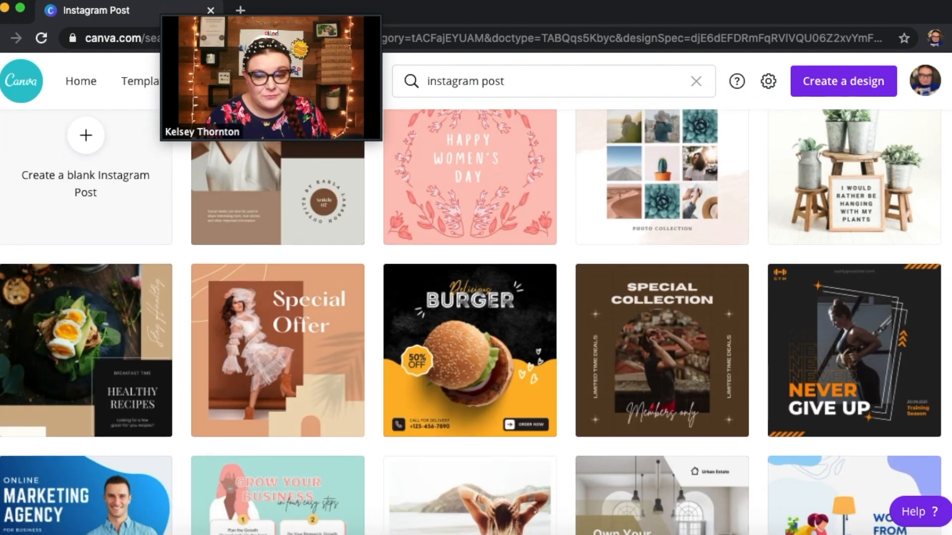
{"action": "scroll", "coordinate": [476, 322], "scroll_direction": "down", "scroll_amount": 7}
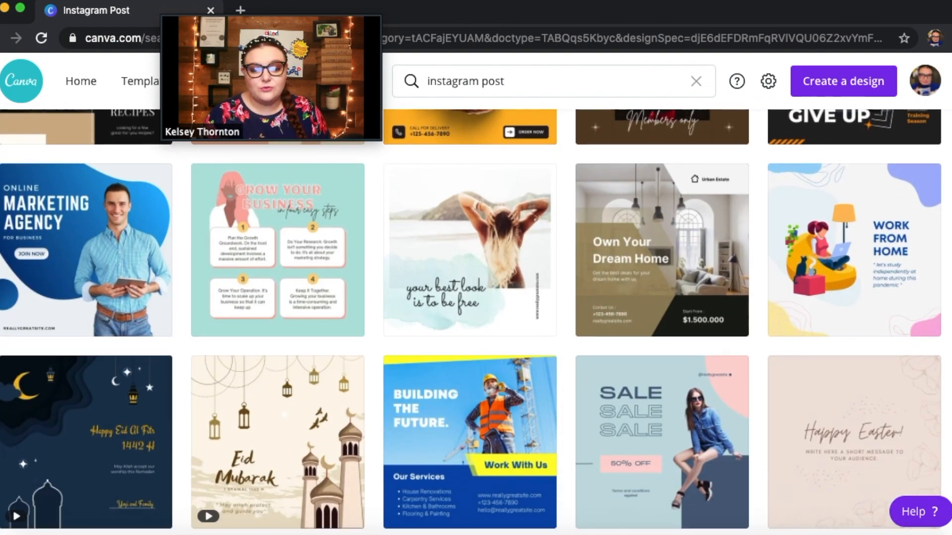
{"action": "scroll", "coordinate": [476, 322], "scroll_direction": "down", "scroll_amount": 10}
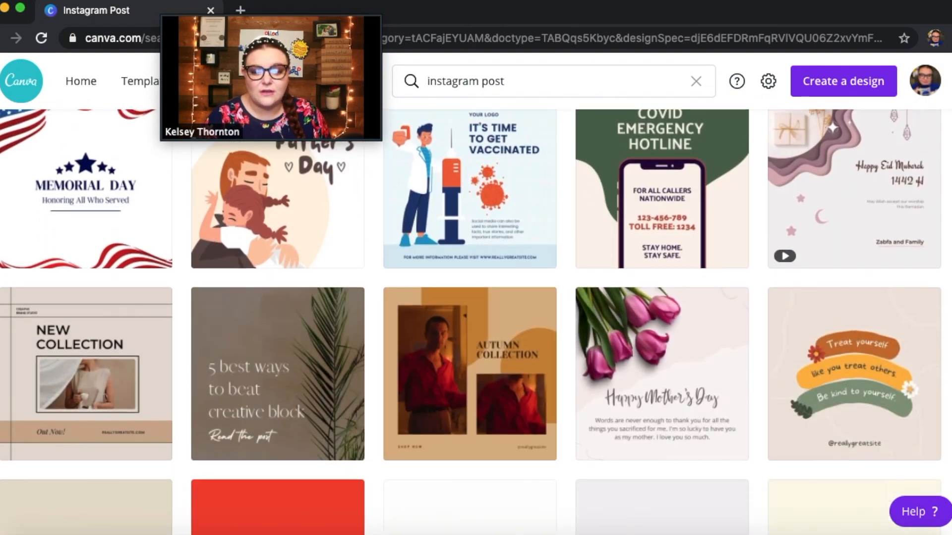
{"action": "scroll", "coordinate": [476, 322], "scroll_direction": "down", "scroll_amount": 2}
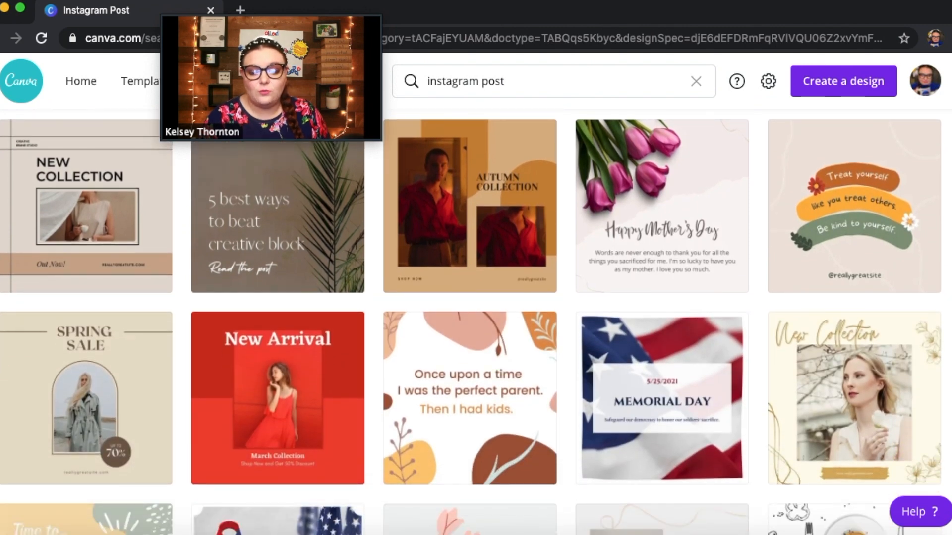
{"action": "scroll", "coordinate": [475, 322], "scroll_direction": "down", "scroll_amount": 1}
{"action": "scroll", "coordinate": [476, 322], "scroll_direction": "down", "scroll_amount": 2}
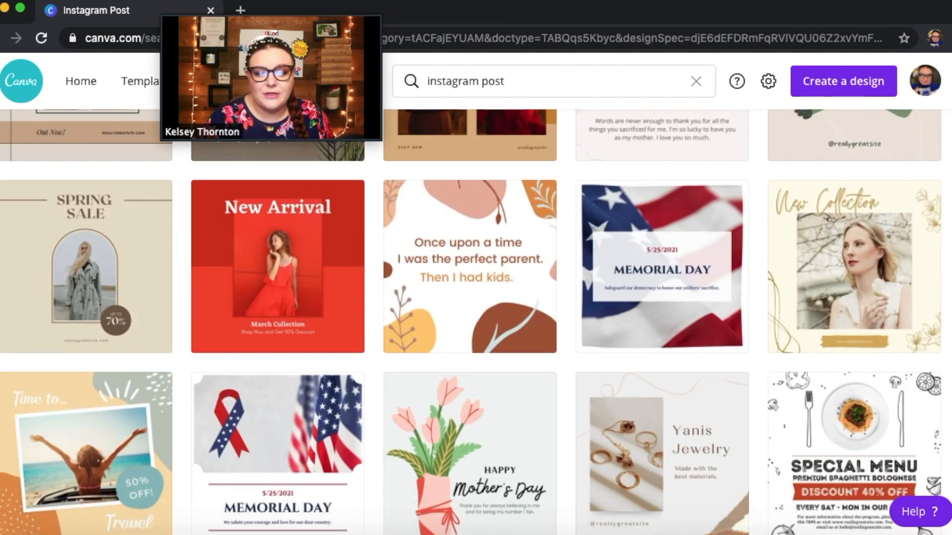
{"action": "scroll", "coordinate": [476, 321], "scroll_direction": "up", "scroll_amount": 9}
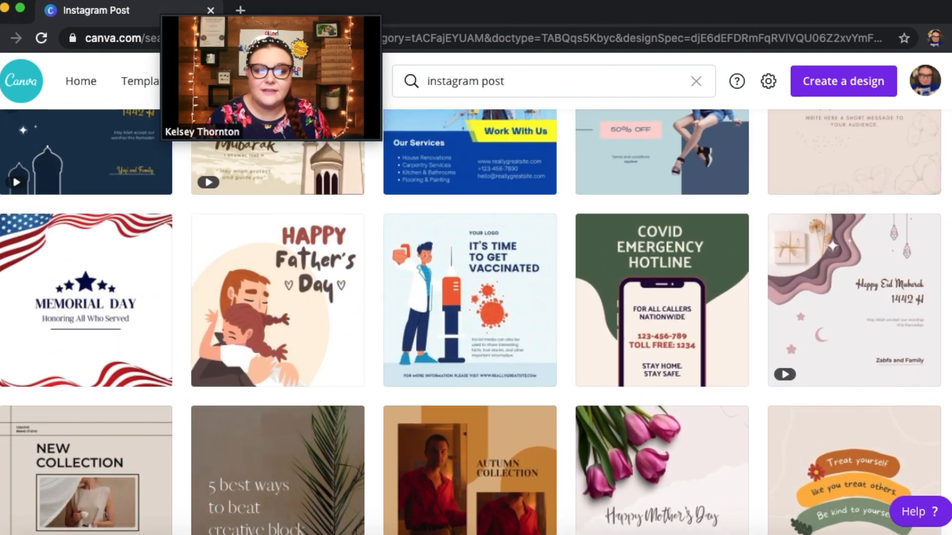
{"action": "scroll", "coordinate": [476, 322], "scroll_direction": "up", "scroll_amount": 15}
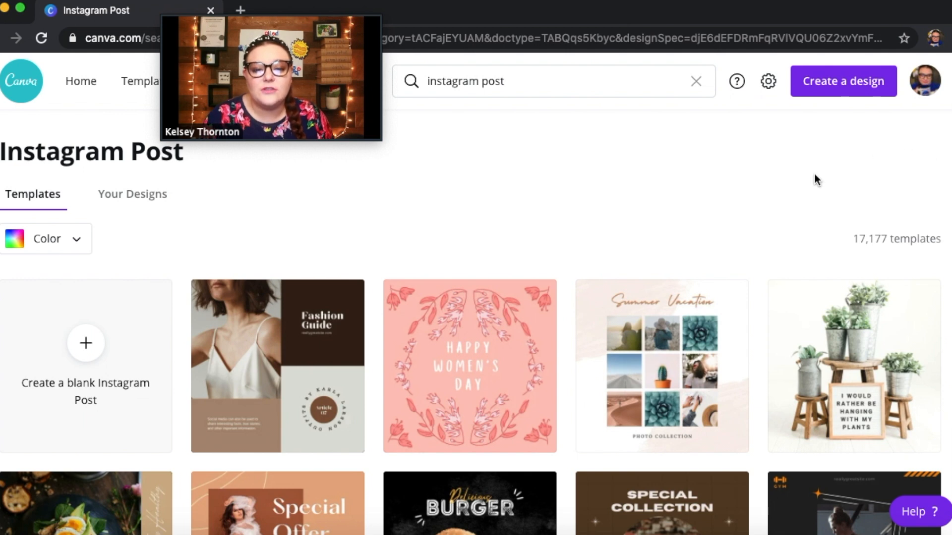
Create a blank Instagram Post design and look through the previously uploaded images
{"action": "left_click", "coordinate": [87, 359]}
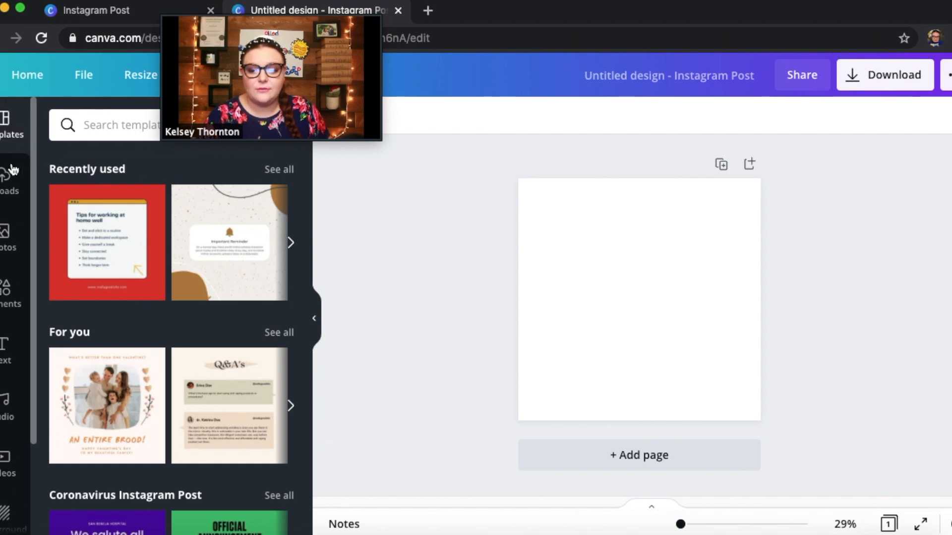
{"action": "left_click", "coordinate": [5, 182]}
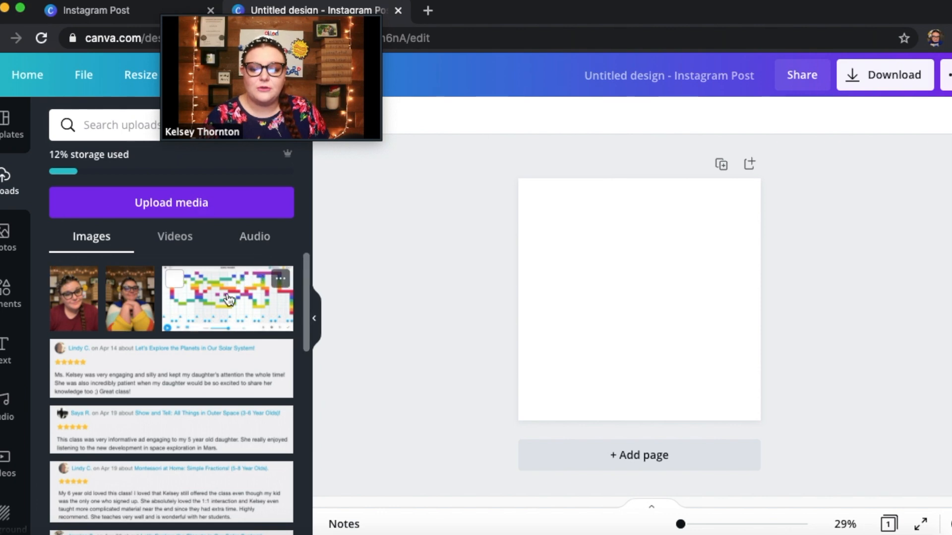
{"action": "scroll", "coordinate": [306, 292], "scroll_direction": "down", "scroll_amount": 10}
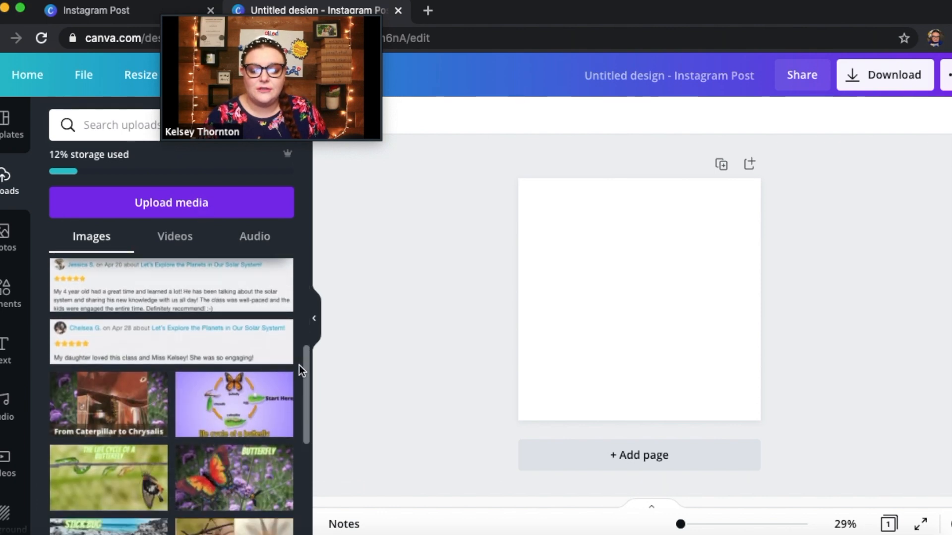
{"action": "scroll", "coordinate": [301, 437], "scroll_direction": "down", "scroll_amount": 10}
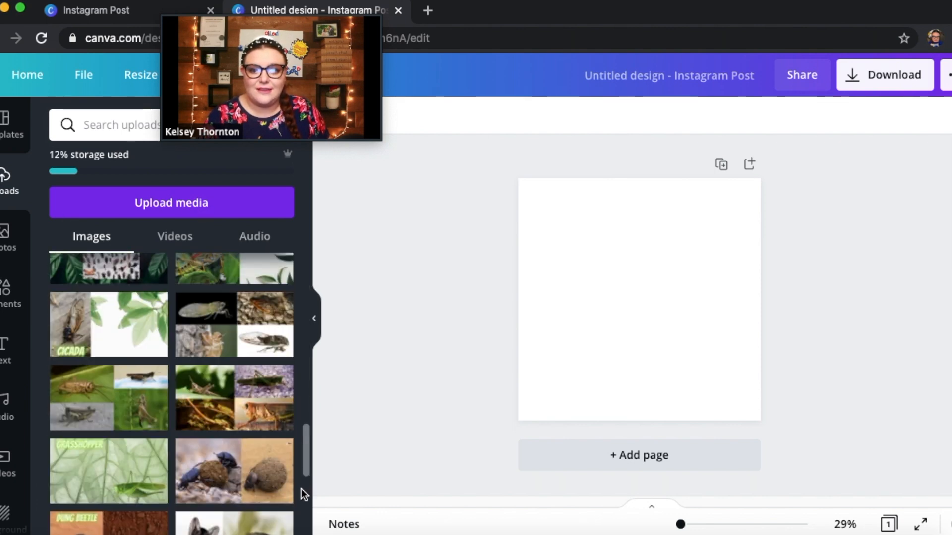
{"action": "left_click_drag", "start_coordinate": [301, 465], "coordinate": [317, 240]}
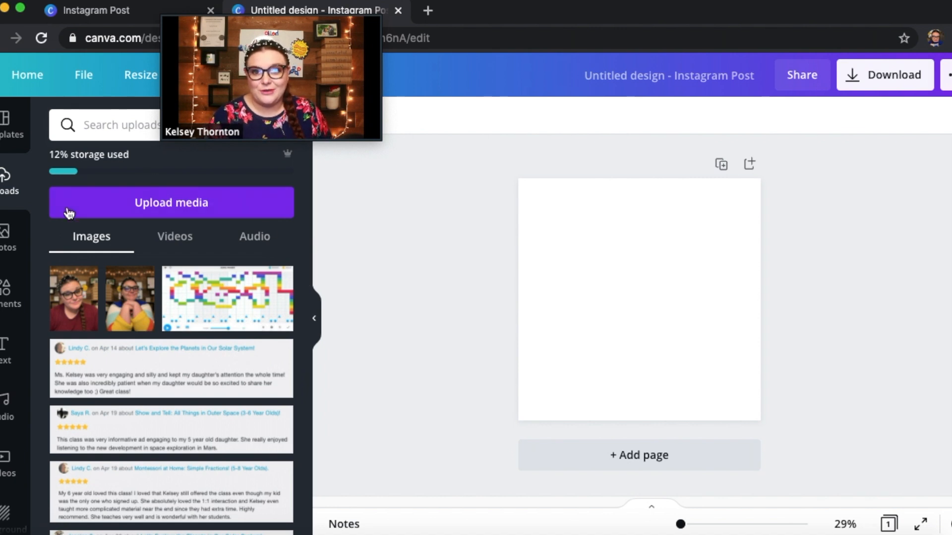
Search the stock photos for "flowers" and add the peach and purple roses photo to the blank page
{"action": "left_click", "coordinate": [4, 255]}
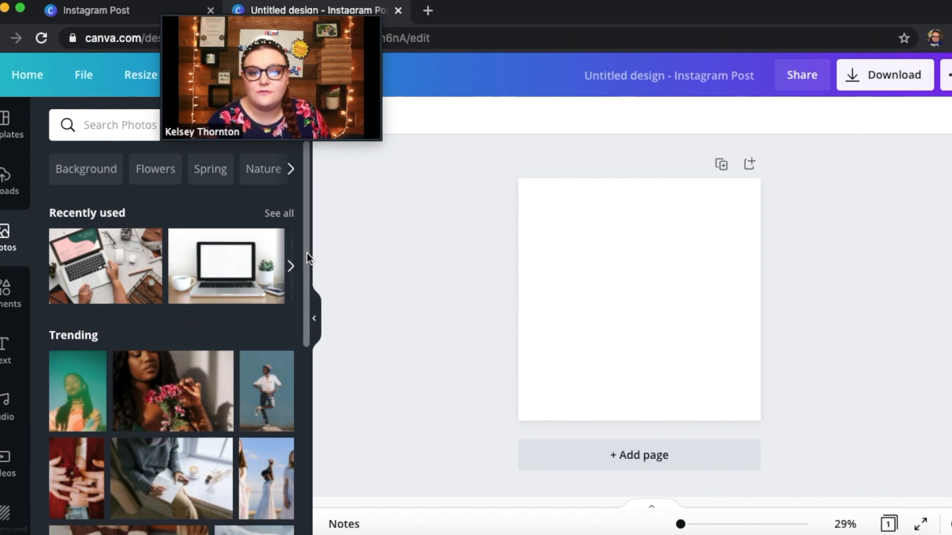
{"action": "mouse_move", "coordinate": [307, 252]}
{"action": "left_mouse_down"}
{"action": "mouse_move", "coordinate": [309, 287]}
{"action": "mouse_move", "coordinate": [310, 247]}
{"action": "left_mouse_up"}
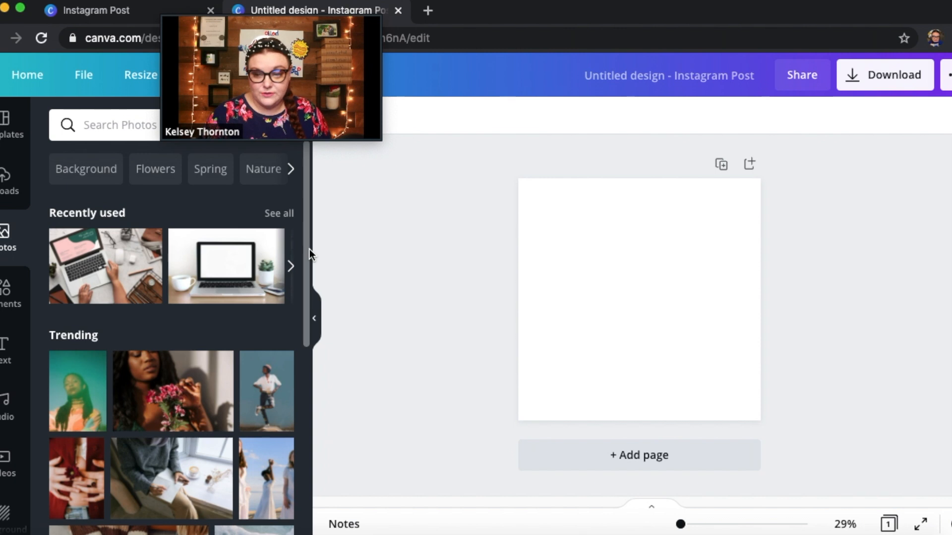
{"action": "left_click", "coordinate": [114, 127]}
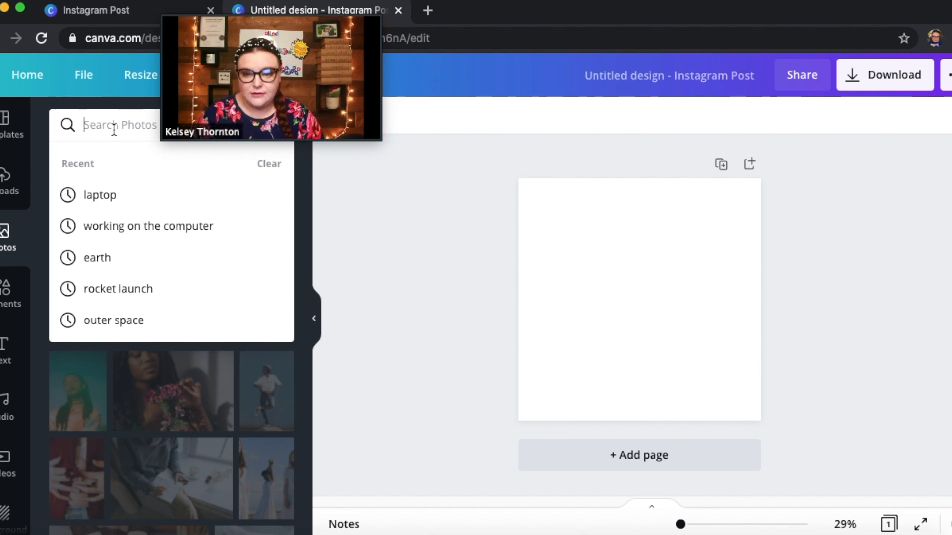
{"action": "type", "text": "flowers"}
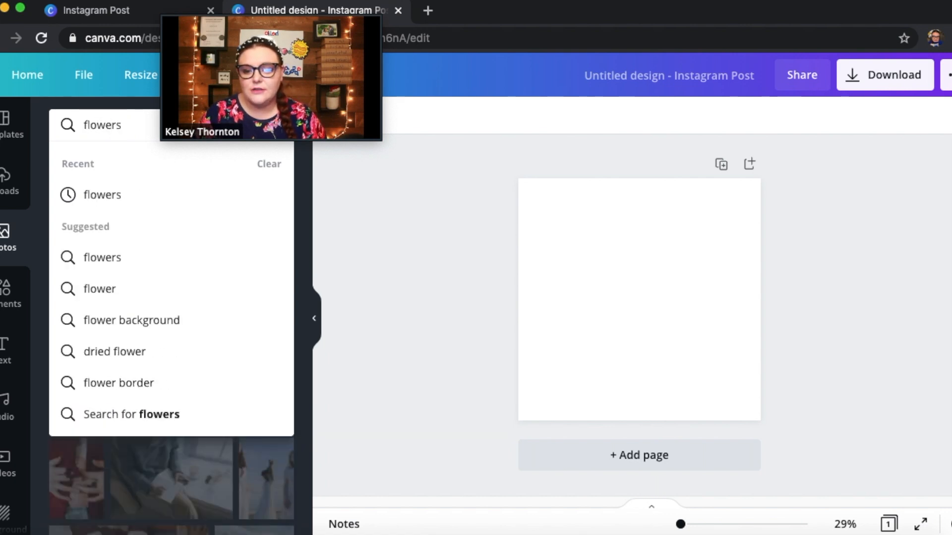
{"action": "key", "text": "Return"}
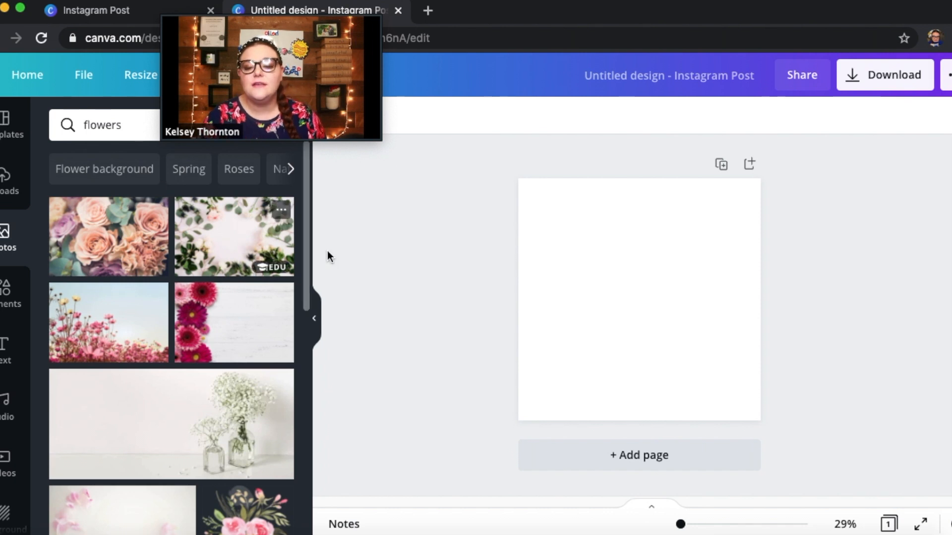
{"action": "left_click_drag", "start_coordinate": [308, 268], "coordinate": [307, 285]}
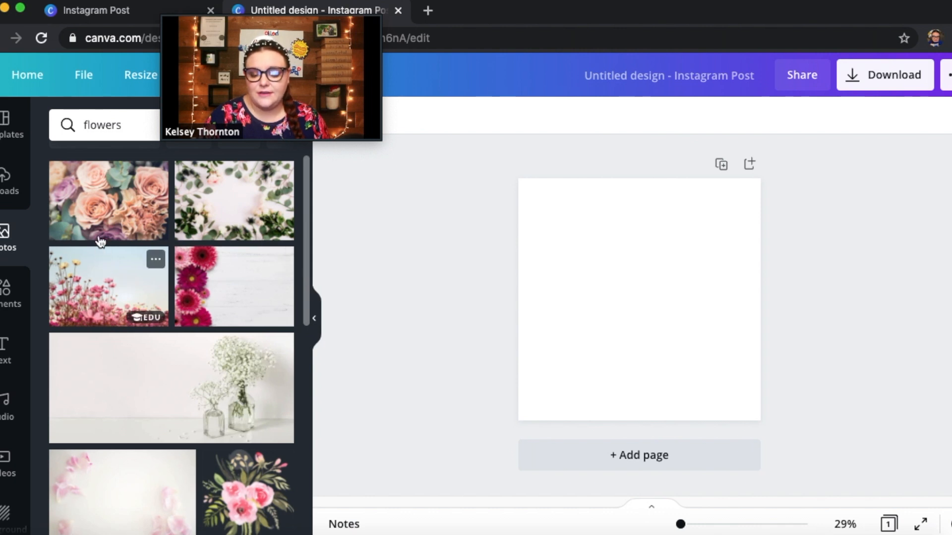
{"action": "left_click", "coordinate": [97, 208]}
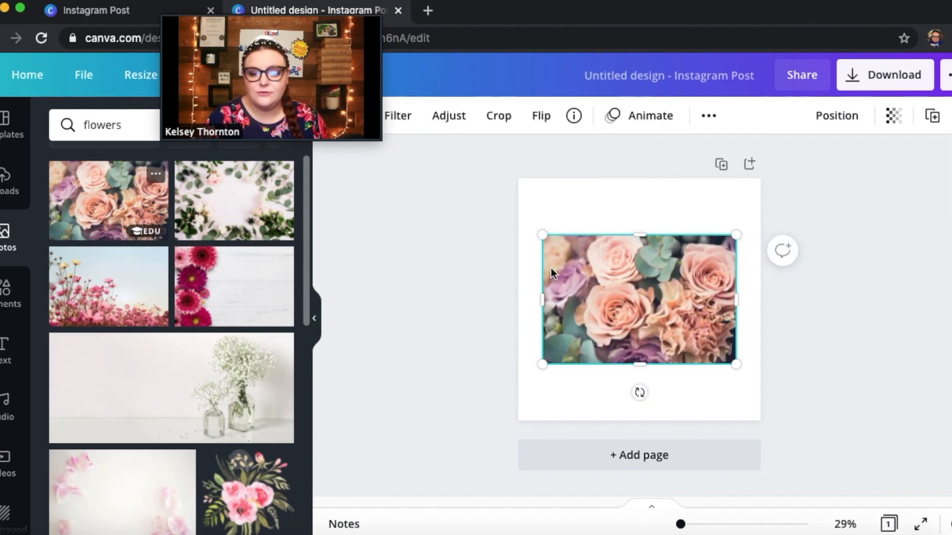
Reposition the roses photo so it sits horizontally centered and slightly below the middle of the page
{"action": "left_click_drag", "start_coordinate": [650, 320], "coordinate": [627, 266]}
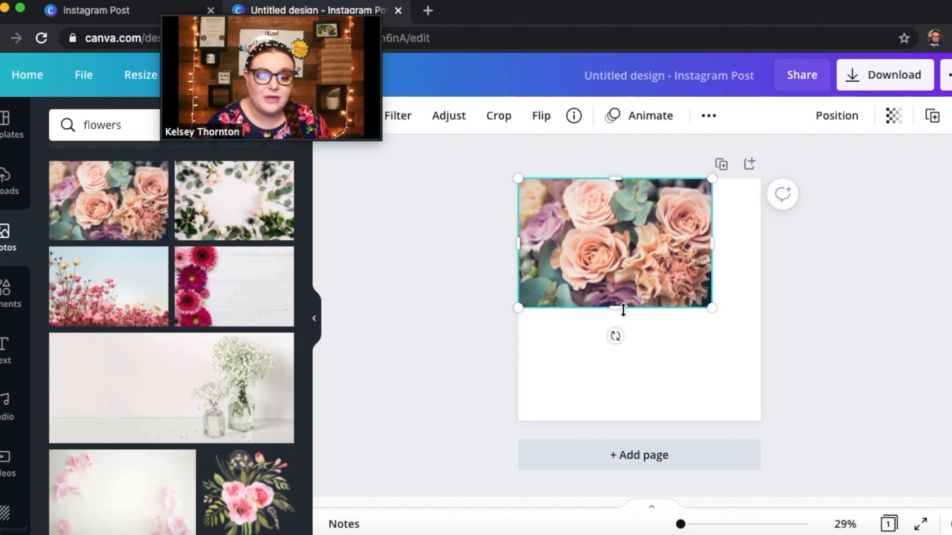
{"action": "left_click_drag", "start_coordinate": [627, 270], "coordinate": [651, 349]}
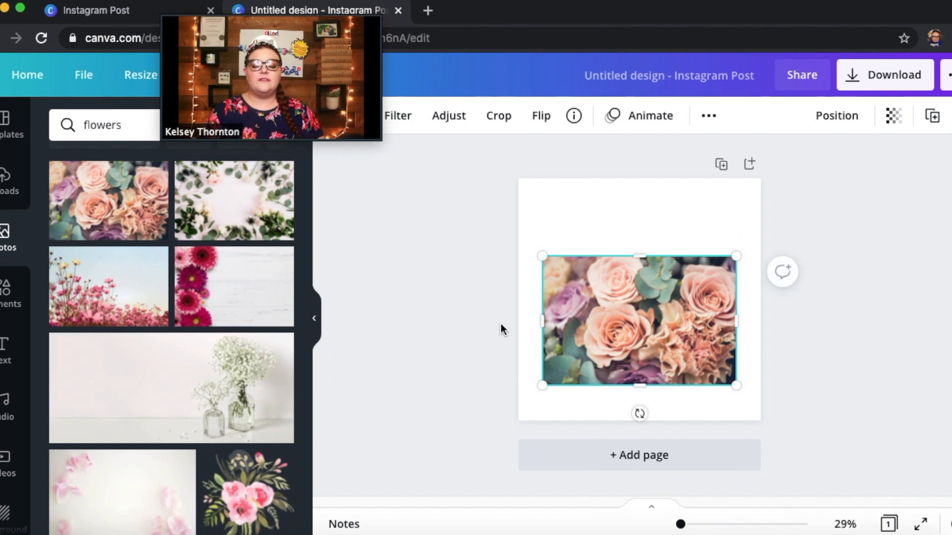
Enlarge and position the roses photo so it fills the entire square page
{"action": "left_click", "coordinate": [1, 306]}
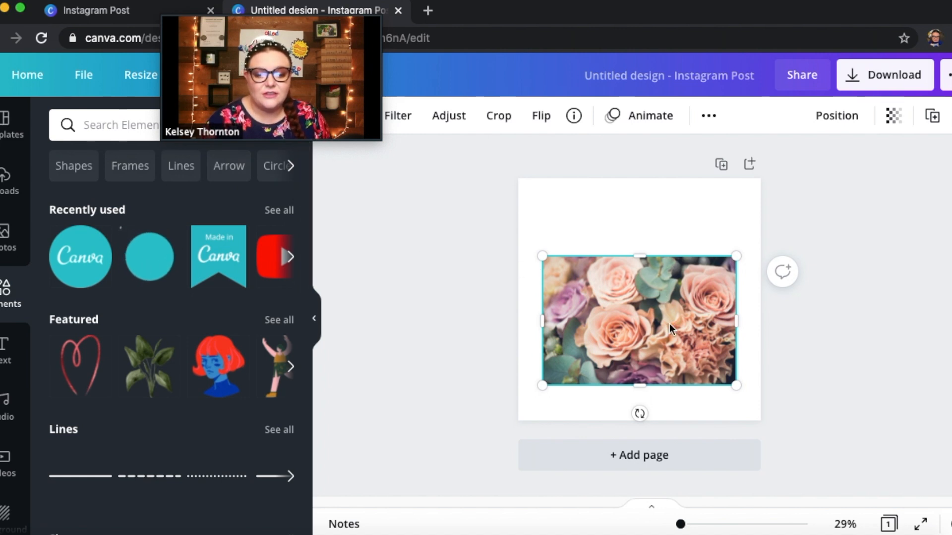
{"action": "left_click_drag", "start_coordinate": [643, 307], "coordinate": [647, 275]}
{"action": "left_click_drag", "start_coordinate": [621, 307], "coordinate": [689, 431]}
{"action": "left_click_drag", "start_coordinate": [711, 298], "coordinate": [803, 323]}
{"action": "left_click", "coordinate": [891, 316]}
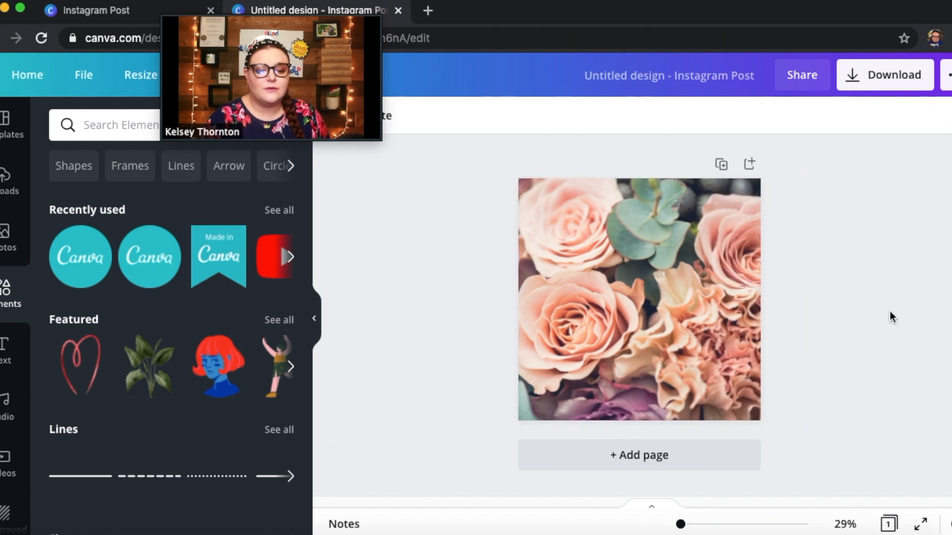
Add a square shape over the roses photo and enlarge it to 864 by 864, centered on the page
{"action": "left_click_drag", "start_coordinate": [306, 265], "coordinate": [309, 394]}
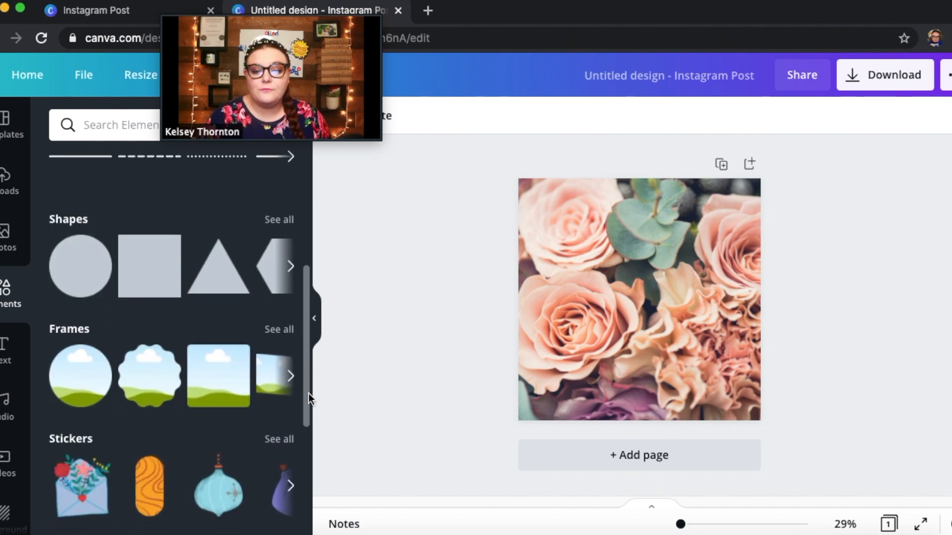
{"action": "left_click_drag", "start_coordinate": [308, 394], "coordinate": [309, 391]}
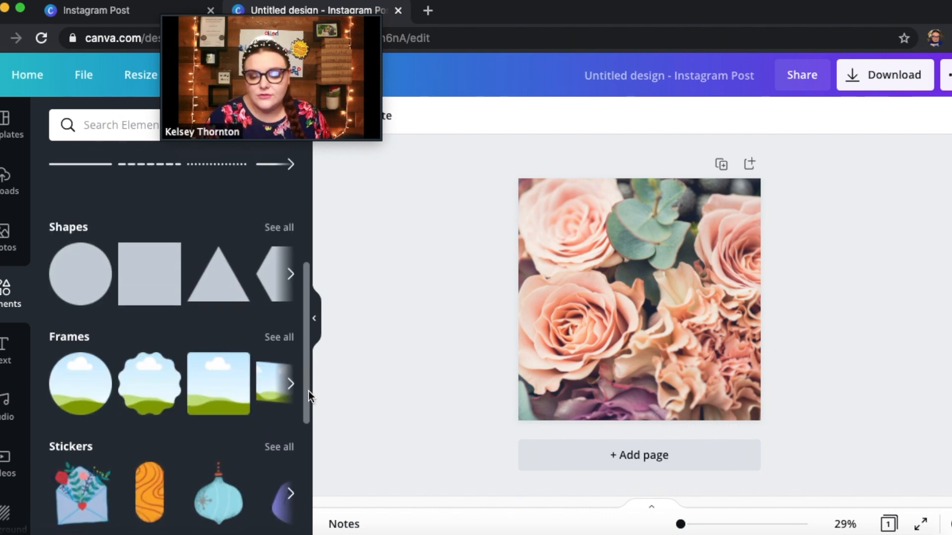
{"action": "left_click", "coordinate": [146, 280]}
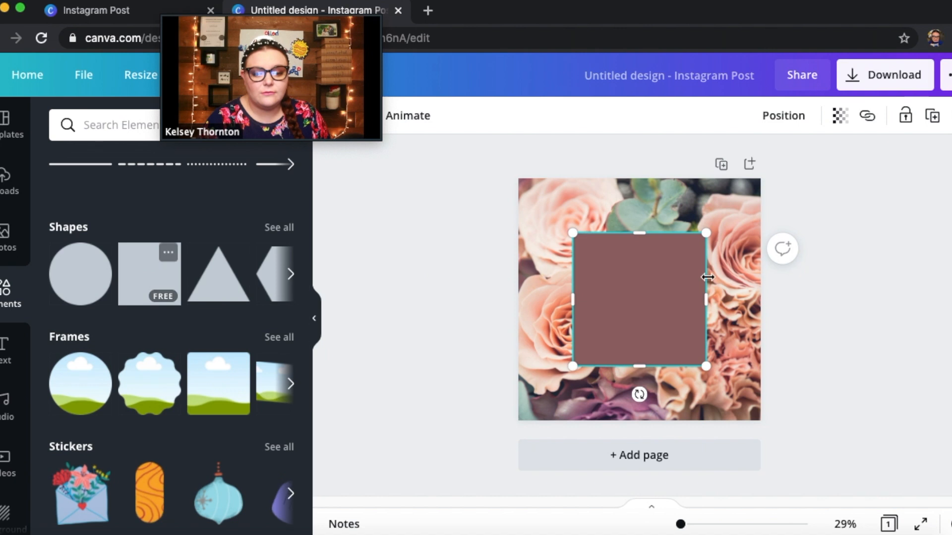
{"action": "left_click_drag", "start_coordinate": [652, 324], "coordinate": [728, 410]}
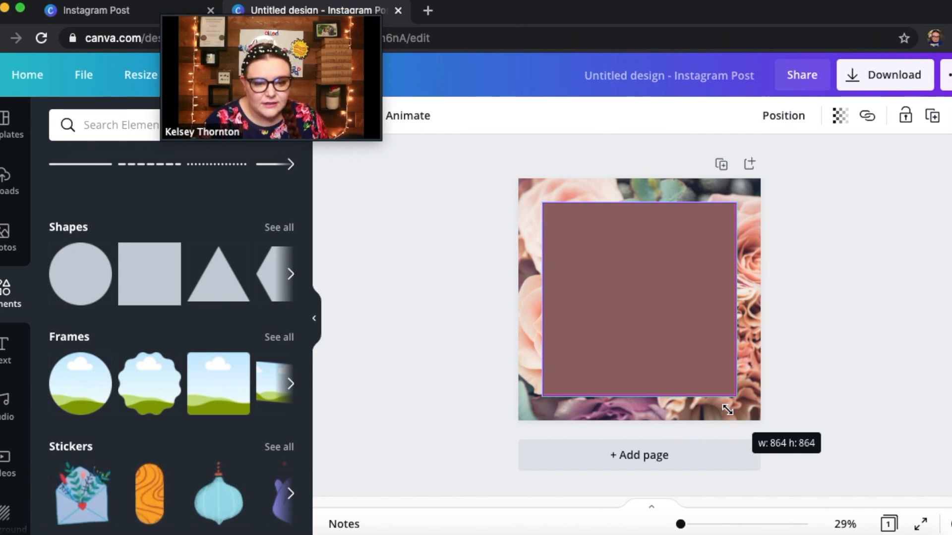
{"action": "left_click_drag", "start_coordinate": [727, 410], "coordinate": [728, 409]}
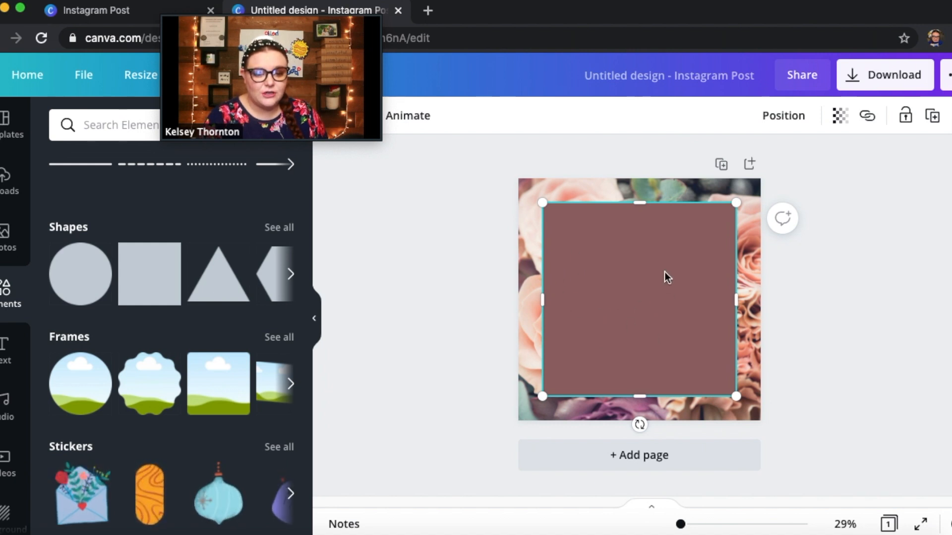
Set the square's transparency to 52 so the roses show through it
{"action": "left_click", "coordinate": [840, 119]}
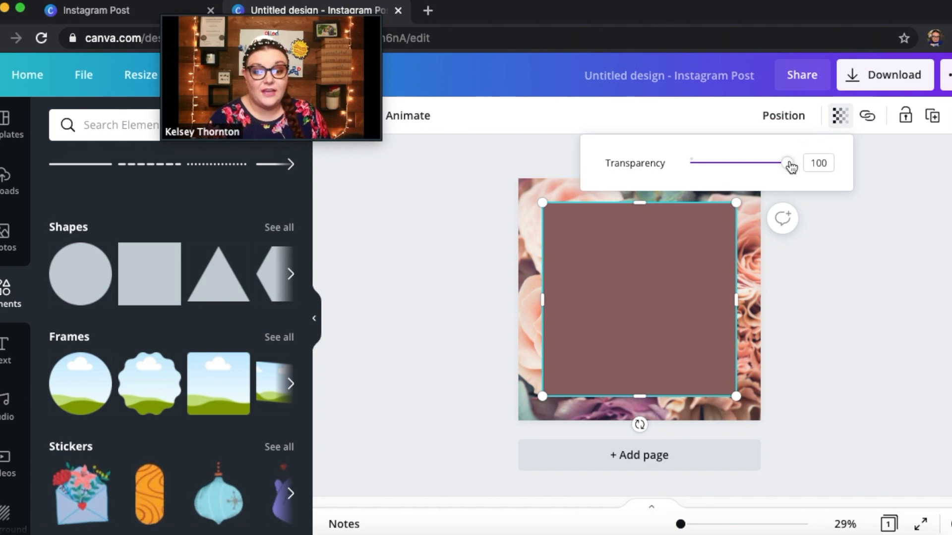
{"action": "left_click_drag", "start_coordinate": [792, 167], "coordinate": [740, 171]}
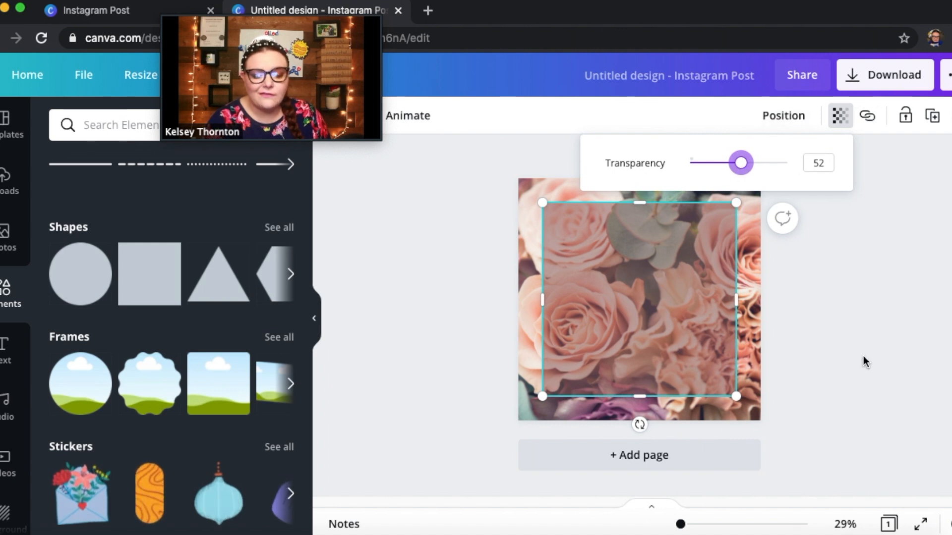
{"action": "left_click", "coordinate": [852, 310]}
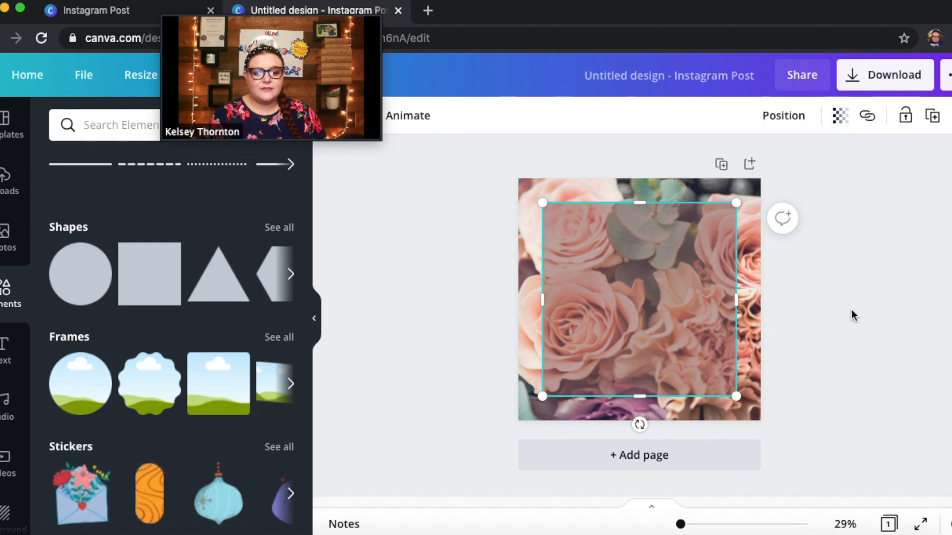
{"action": "left_click", "coordinate": [909, 426]}
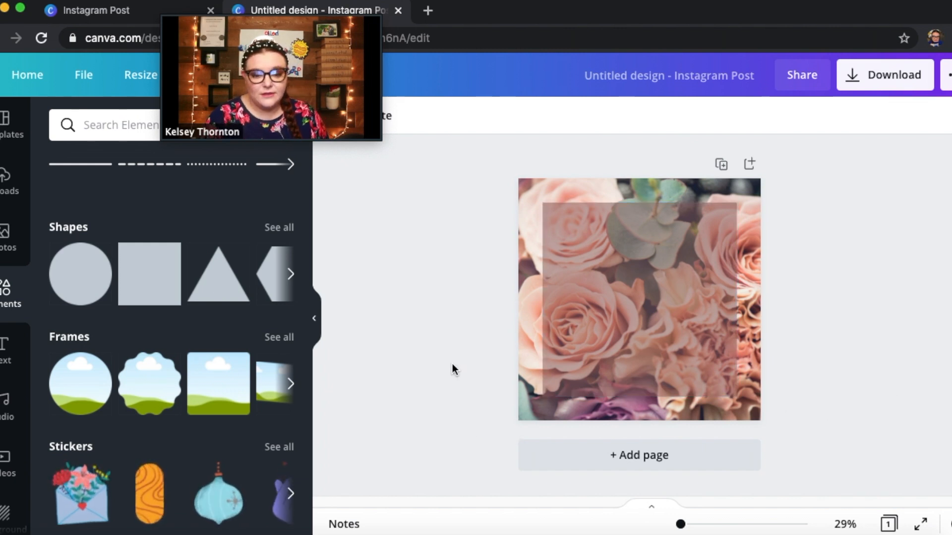
Browse the text font combinations and add the script "engaged!" combination to the page
{"action": "left_click", "coordinate": [5, 365]}
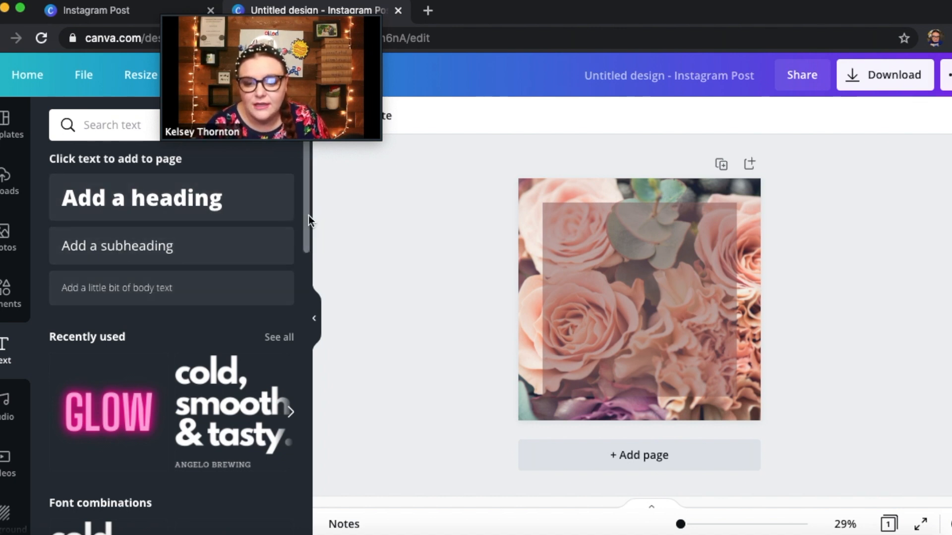
{"action": "scroll", "coordinate": [308, 215], "scroll_direction": "down", "scroll_amount": 3}
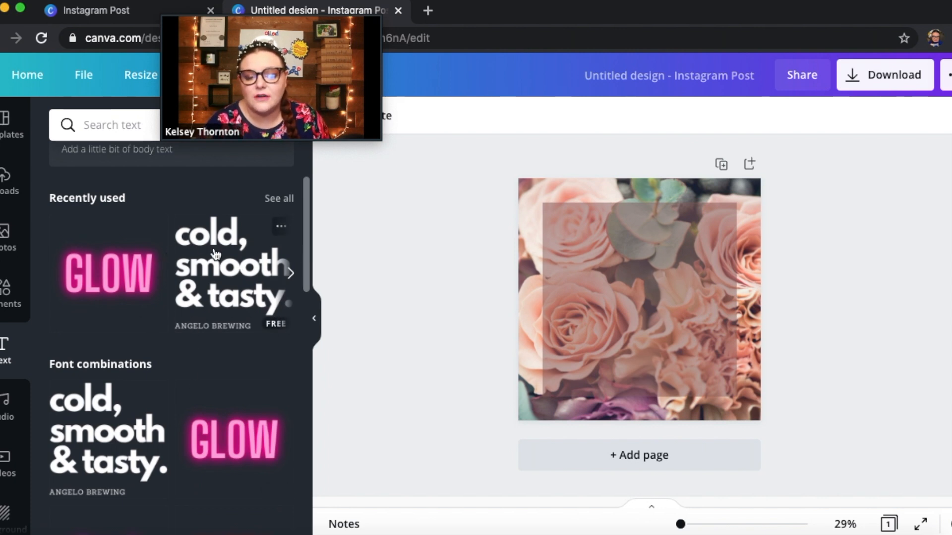
{"action": "left_click_drag", "start_coordinate": [306, 241], "coordinate": [296, 452]}
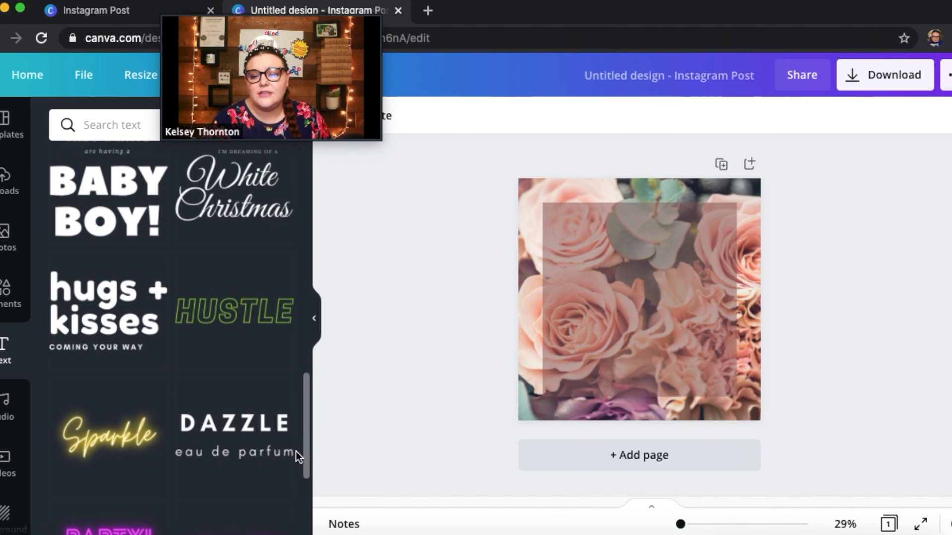
{"action": "scroll", "coordinate": [296, 454], "scroll_direction": "down", "scroll_amount": 1}
{"action": "scroll", "coordinate": [296, 456], "scroll_direction": "down", "scroll_amount": 5}
{"action": "scroll", "coordinate": [292, 503], "scroll_direction": "down", "scroll_amount": 10}
{"action": "scroll", "coordinate": [172, 336], "scroll_direction": "down", "scroll_amount": 2}
{"action": "scroll", "coordinate": [171, 336], "scroll_direction": "up", "scroll_amount": 1}
{"action": "scroll", "coordinate": [286, 497], "scroll_direction": "up", "scroll_amount": 1}
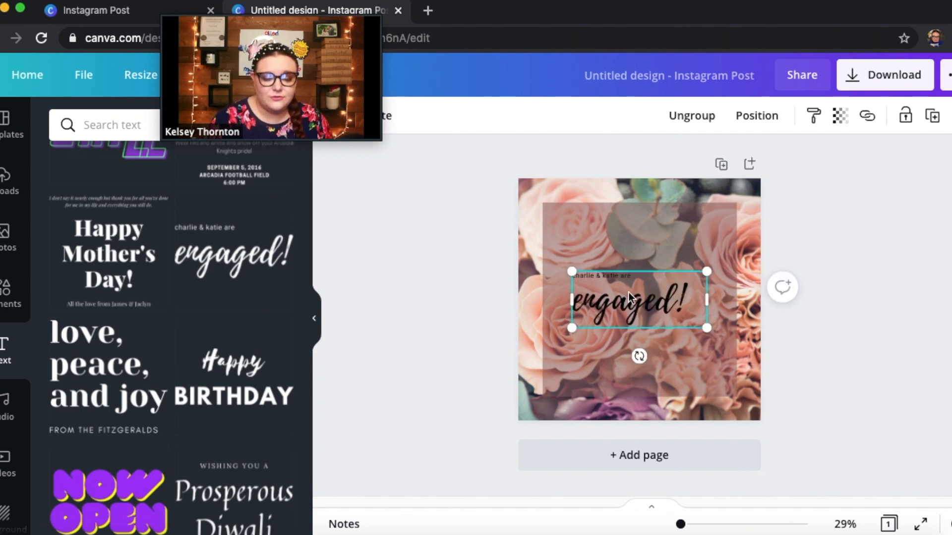
Delete the small line of names above the word "engaged!"
{"action": "left_click", "coordinate": [636, 281]}
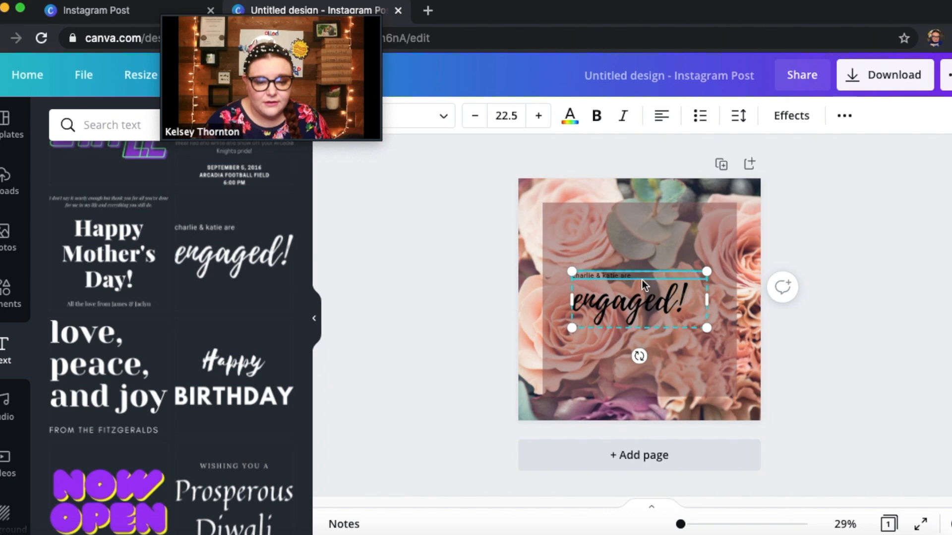
{"action": "double_click", "coordinate": [641, 276]}
{"action": "key", "text": "BackSpace"}
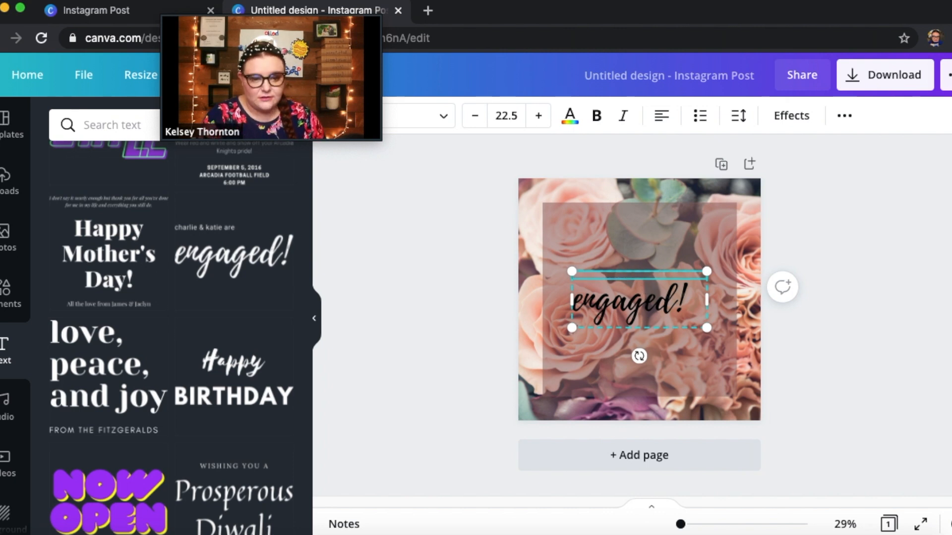
Replace the script word "engaged!" with "Do whatever your heart desires"
{"action": "left_click", "coordinate": [694, 304]}
{"action": "left_click", "coordinate": [690, 311]}
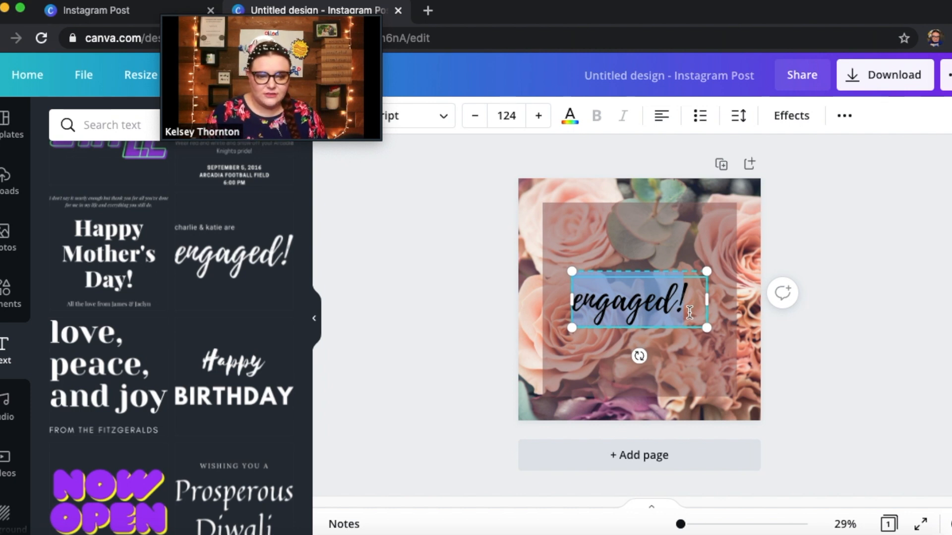
{"action": "left_click", "coordinate": [690, 312]}
{"action": "key", "text": "BackSpace"}
{"action": "key", "text": "BackSpace"}
{"action": "key", "text": "BackSpace"}
{"action": "key", "text": "BackSpace"}
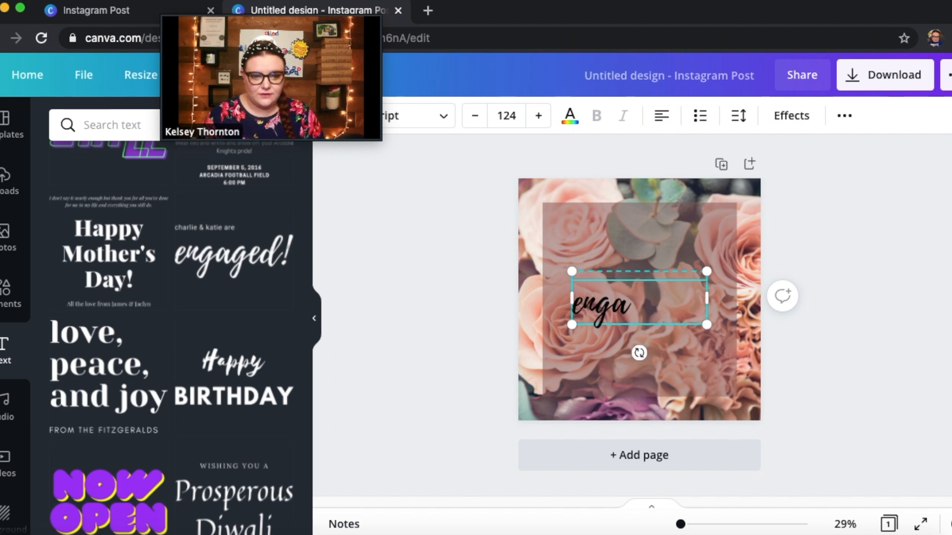
{"action": "key", "text": "BackSpace"}
{"action": "key", "text": "BackSpace"}
{"action": "key", "text": "BackSpace"}
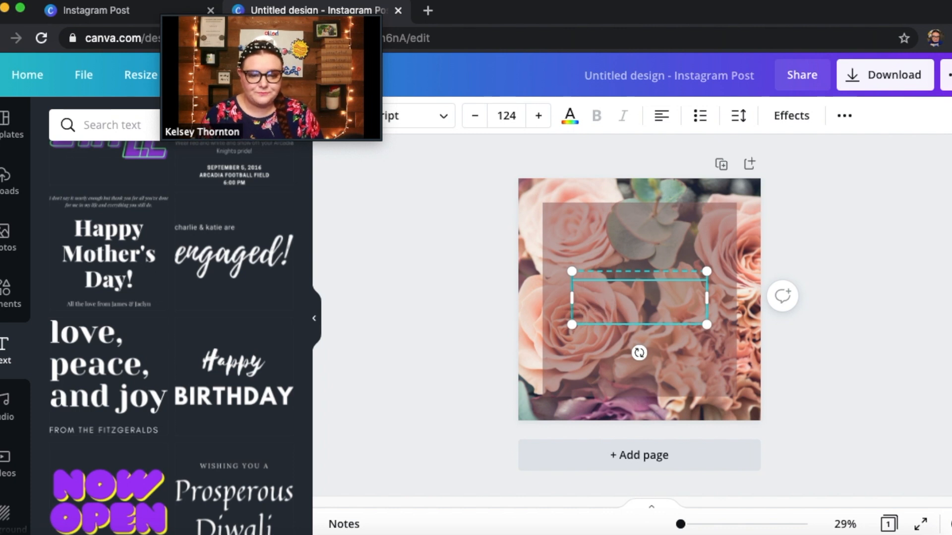
{"action": "type", "text": "Do"}
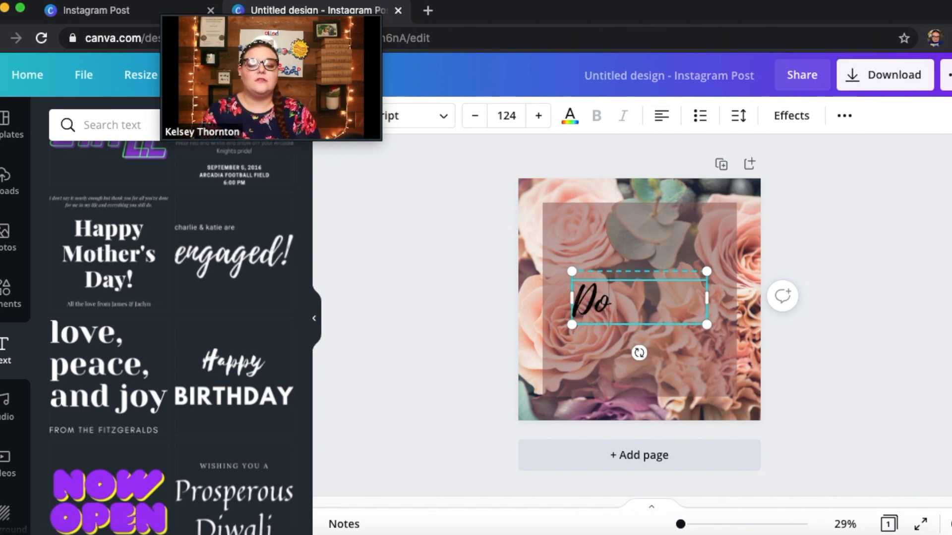
{"action": "type", "text": " whateve"}
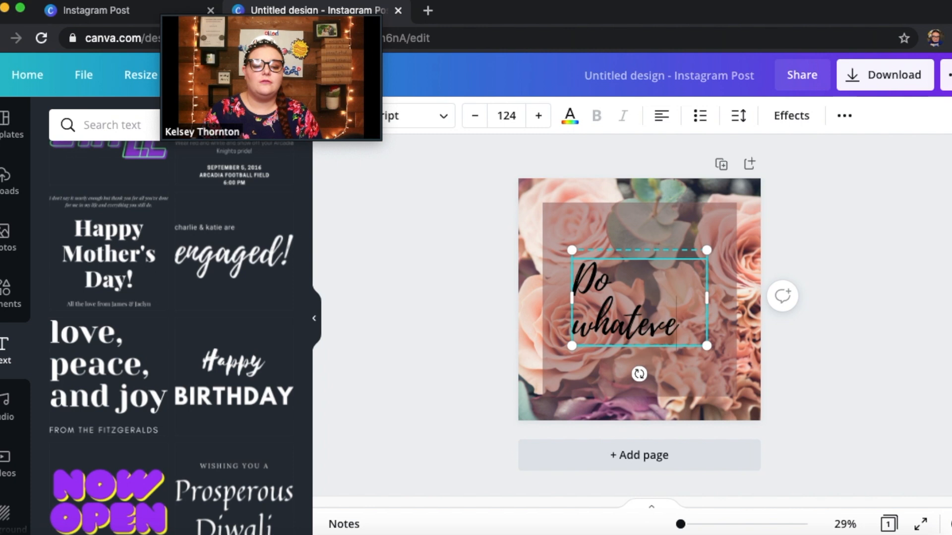
{"action": "type", "text": "r your h"}
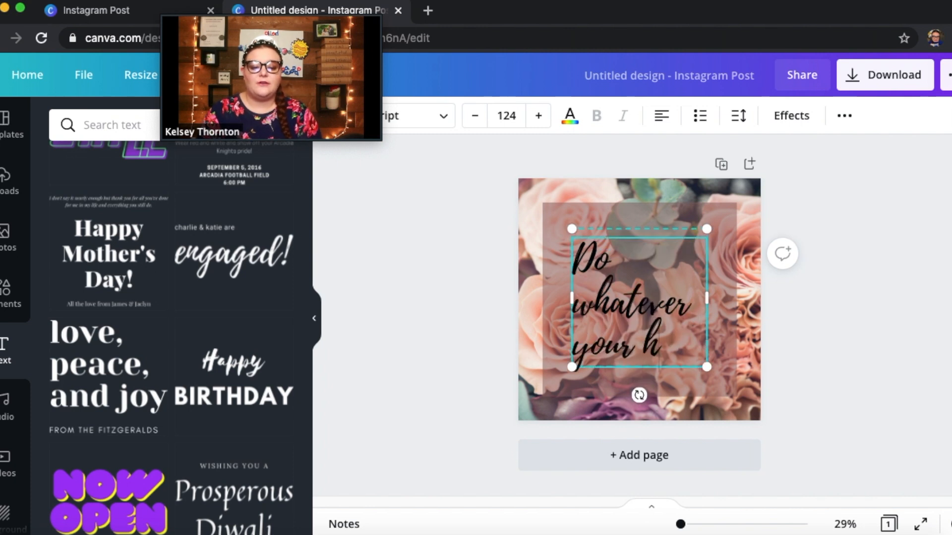
{"action": "type", "text": "eart desires"}
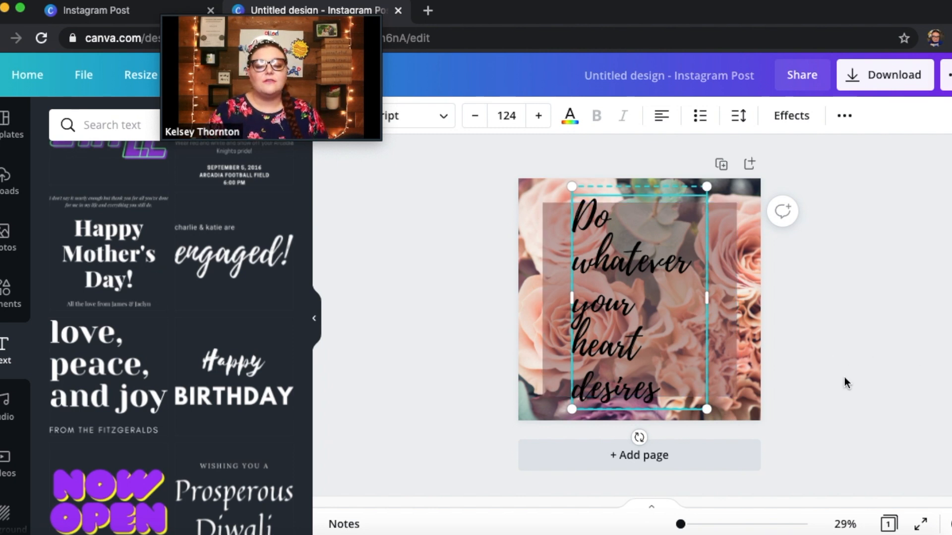
{"action": "left_click", "coordinate": [832, 402]}
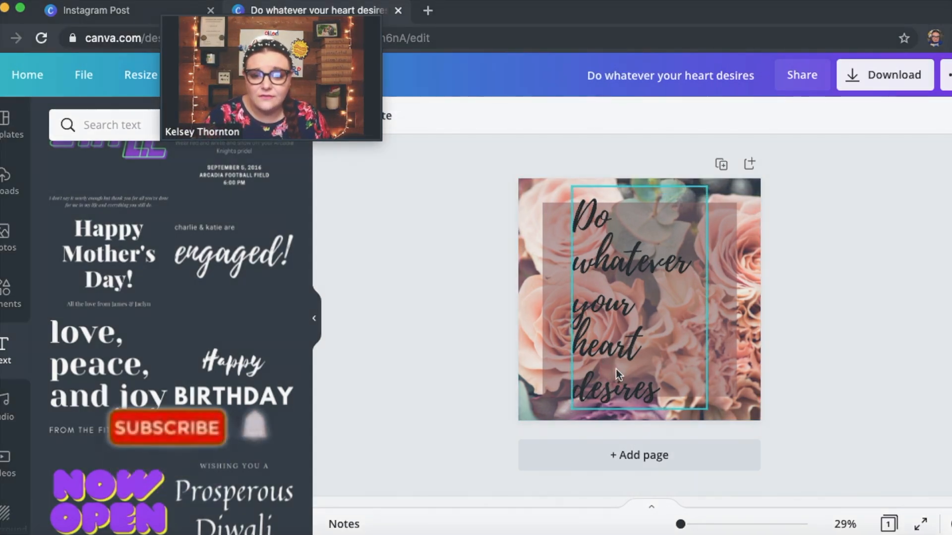
Scale up the quote's text box slightly, and reduce its font size to 93.5 so the words wrap onto three lines
{"action": "left_click", "coordinate": [616, 369]}
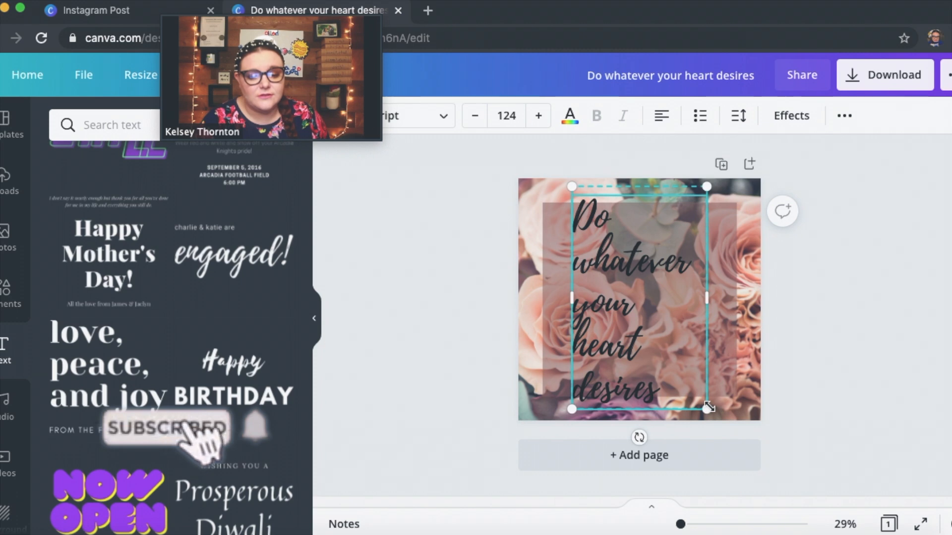
{"action": "left_click_drag", "start_coordinate": [707, 407], "coordinate": [652, 440]}
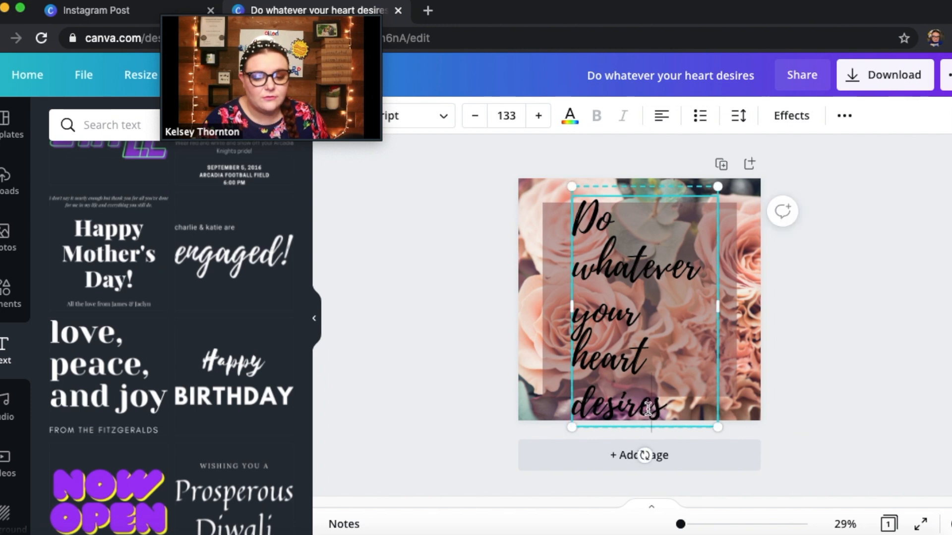
{"action": "double_click", "coordinate": [474, 115]}
{"action": "triple_click", "coordinate": [475, 118]}
{"action": "double_click", "coordinate": [474, 117]}
{"action": "double_click", "coordinate": [475, 117]}
{"action": "left_click", "coordinate": [474, 117]}
{"action": "left_click", "coordinate": [474, 118]}
{"action": "triple_click", "coordinate": [474, 117]}
{"action": "triple_click", "coordinate": [475, 118]}
{"action": "double_click", "coordinate": [475, 118]}
{"action": "double_click", "coordinate": [474, 118]}
{"action": "triple_click", "coordinate": [474, 118]}
{"action": "triple_click", "coordinate": [475, 118]}
{"action": "double_click", "coordinate": [474, 117]}
{"action": "double_click", "coordinate": [475, 118]}
{"action": "left_click", "coordinate": [474, 118]}
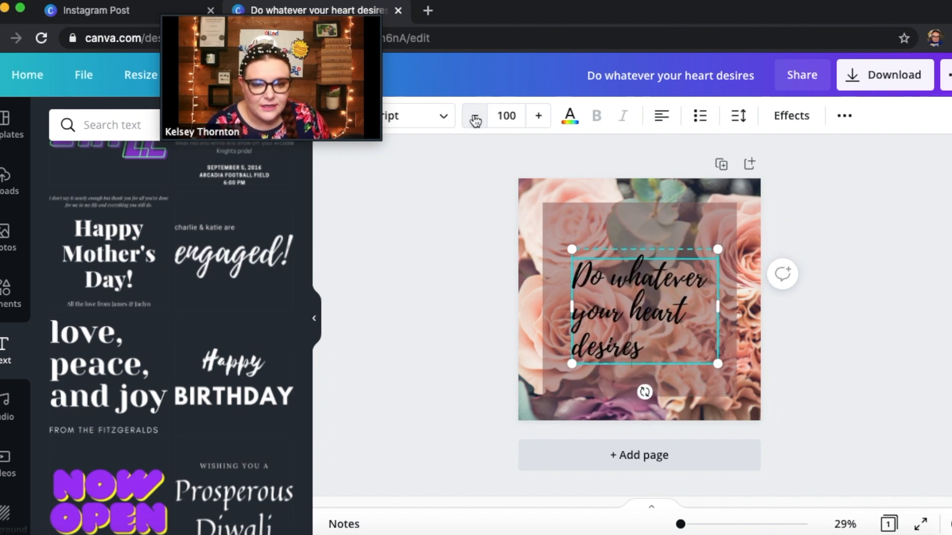
{"action": "left_click", "coordinate": [475, 119]}
{"action": "double_click", "coordinate": [475, 118]}
{"action": "double_click", "coordinate": [475, 119]}
{"action": "double_click", "coordinate": [474, 120]}
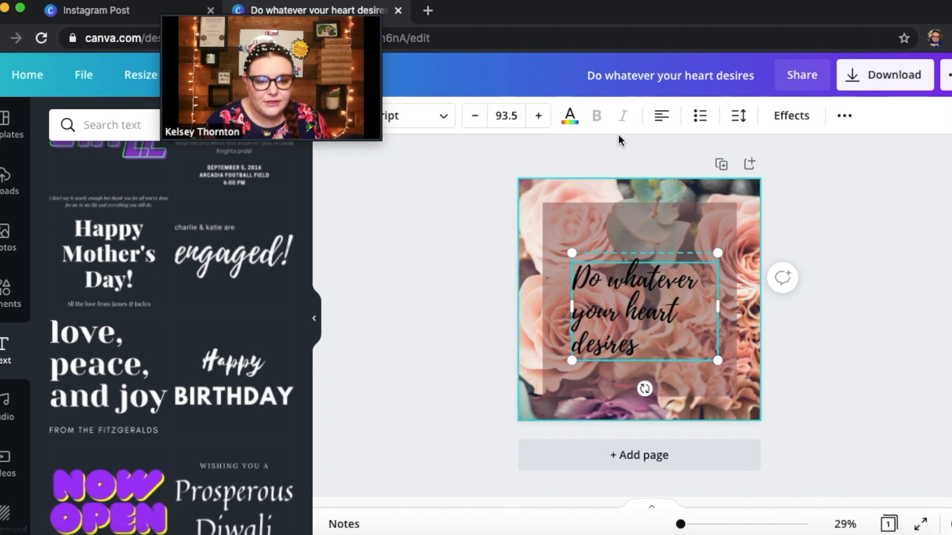
Move the quote over the translucent square, enlarge it to font size 139 and center it vertically on the page
{"action": "left_click", "coordinate": [773, 363]}
{"action": "mouse_move", "coordinate": [609, 294]}
{"action": "left_mouse_down"}
{"action": "mouse_move", "coordinate": [601, 269]}
{"action": "mouse_move", "coordinate": [610, 276]}
{"action": "left_mouse_up"}
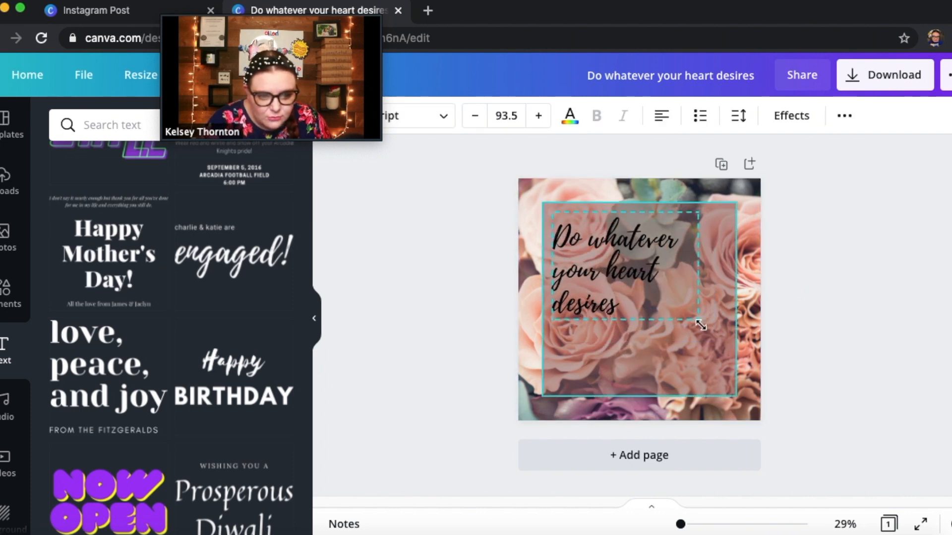
{"action": "left_click_drag", "start_coordinate": [742, 355], "coordinate": [761, 382]}
{"action": "mouse_move", "coordinate": [663, 308]}
{"action": "left_mouse_down"}
{"action": "mouse_move", "coordinate": [655, 318]}
{"action": "mouse_move", "coordinate": [659, 309]}
{"action": "left_mouse_up"}
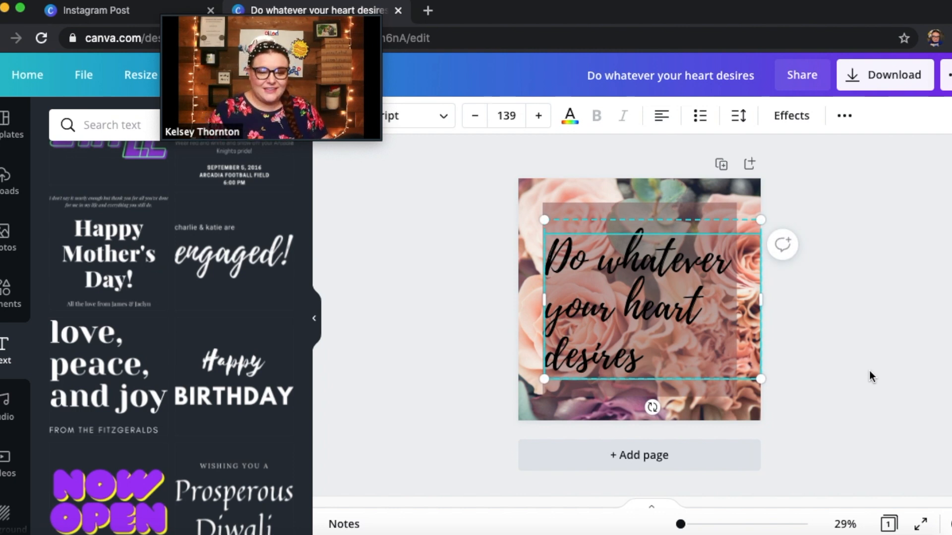
{"action": "left_click", "coordinate": [869, 370]}
{"action": "left_click_drag", "start_coordinate": [617, 296], "coordinate": [618, 323]}
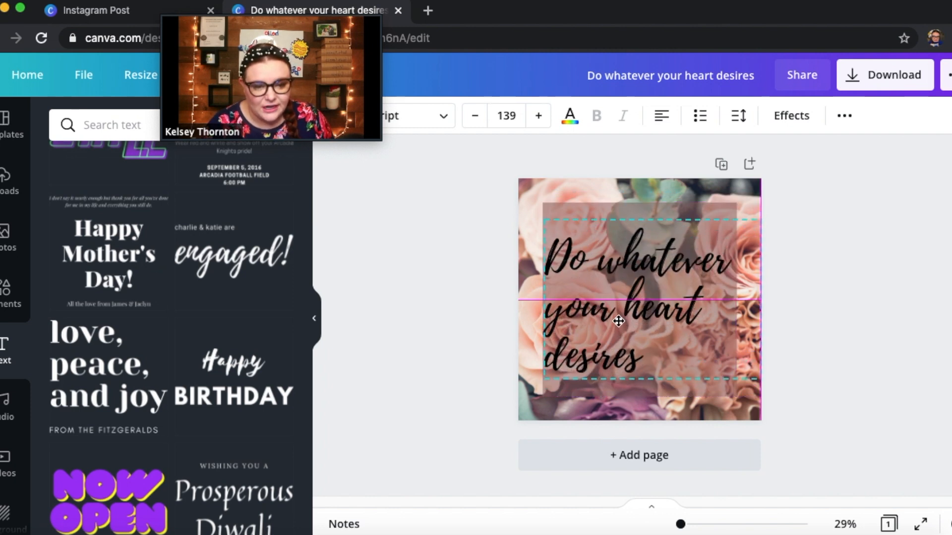
{"action": "left_click_drag", "start_coordinate": [618, 321], "coordinate": [618, 320]}
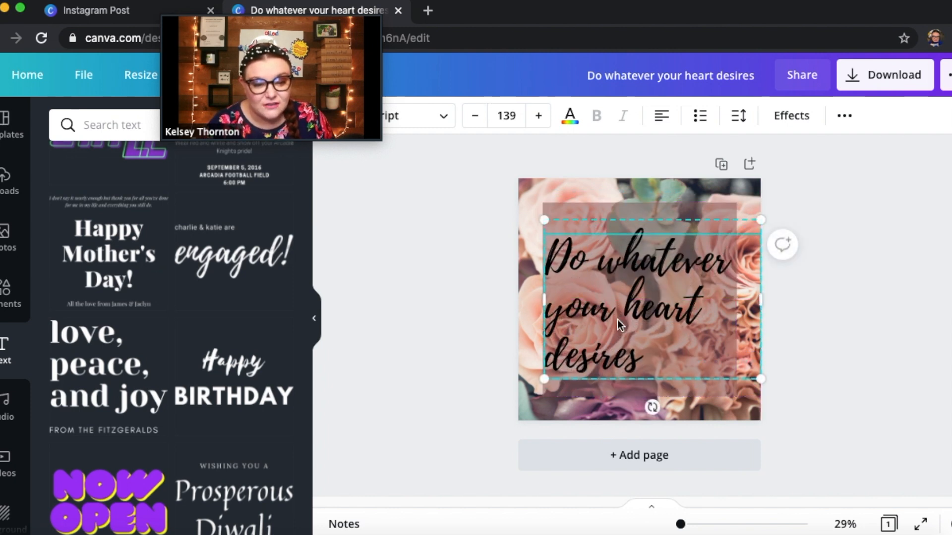
{"action": "left_click", "coordinate": [819, 331]}
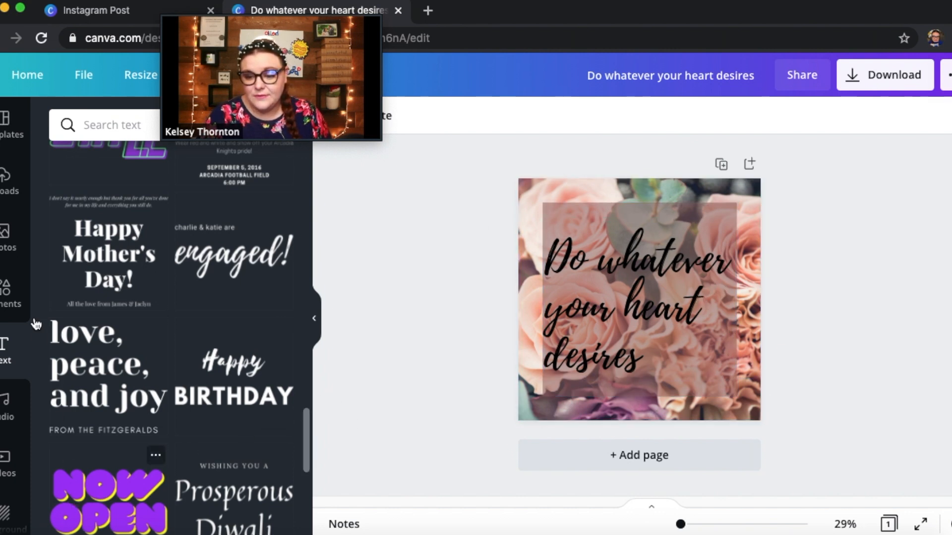
Replace the roses background with the recently used colourful abstract painting and look through the other background categories
{"action": "scroll", "coordinate": [33, 323], "scroll_direction": "down", "scroll_amount": 2}
{"action": "scroll", "coordinate": [26, 411], "scroll_direction": "down", "scroll_amount": 4}
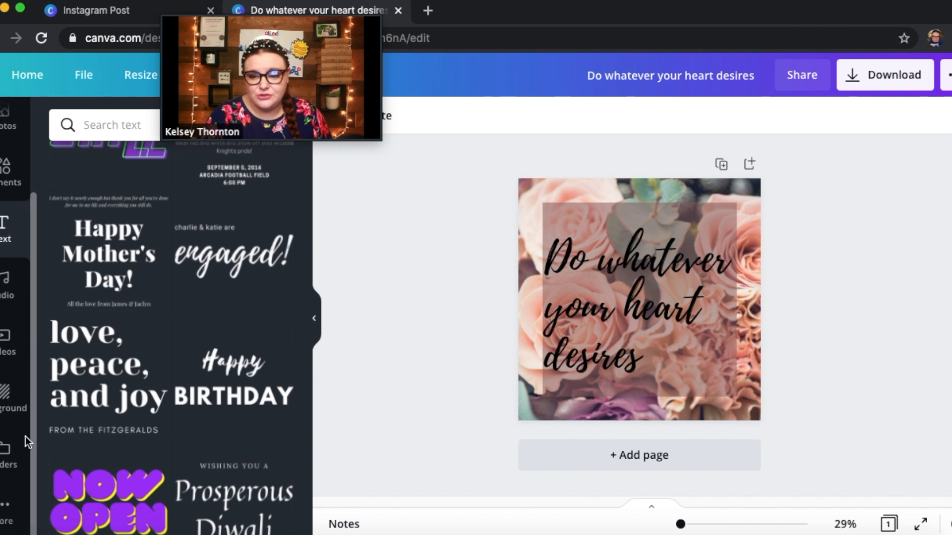
{"action": "left_click", "coordinate": [4, 402]}
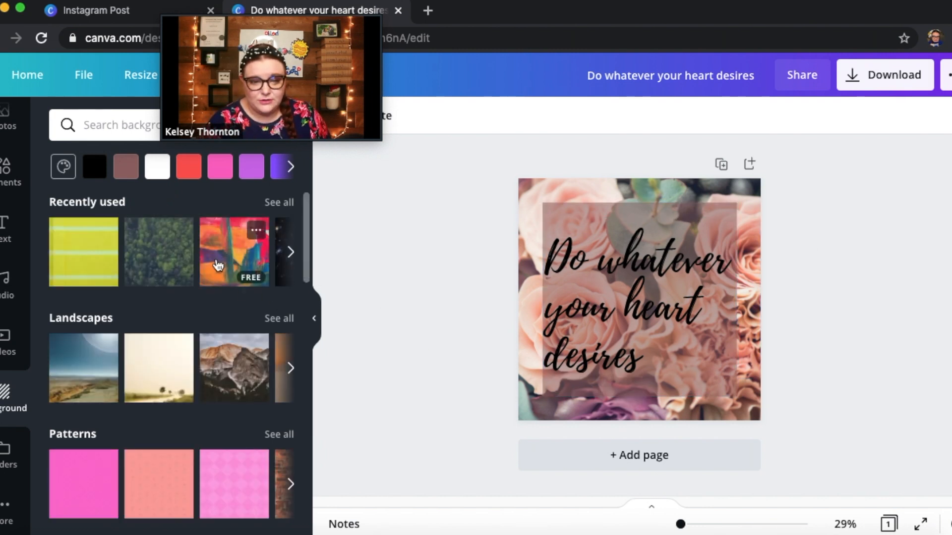
{"action": "left_click", "coordinate": [216, 266]}
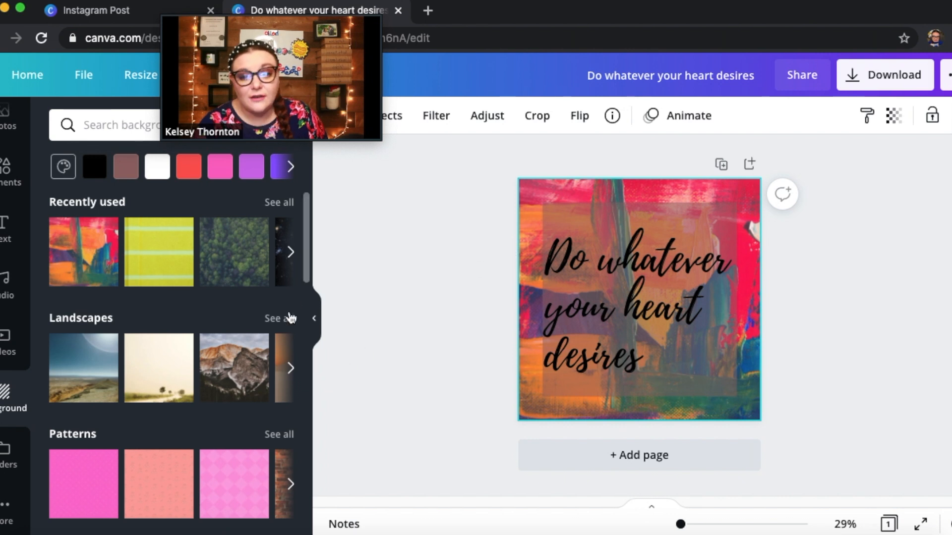
{"action": "left_click_drag", "start_coordinate": [306, 261], "coordinate": [306, 268]}
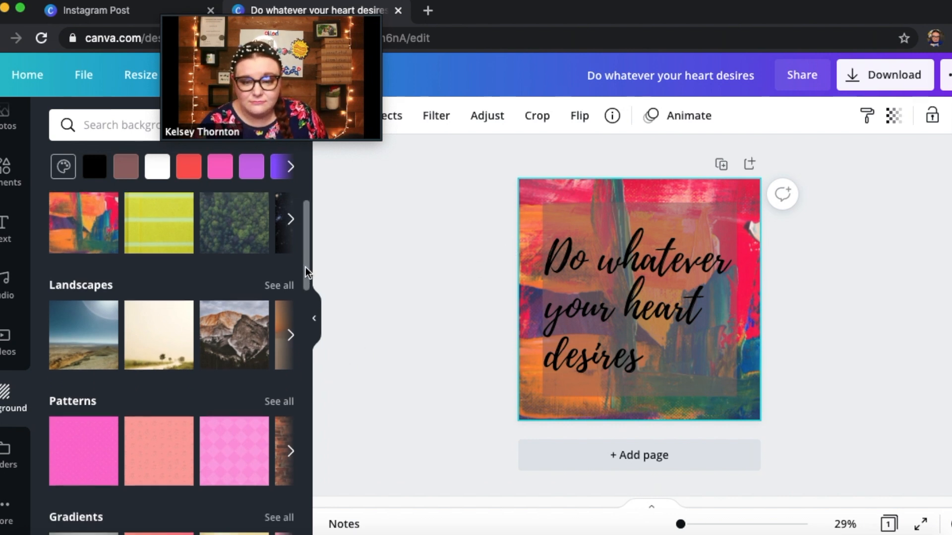
{"action": "left_click_drag", "start_coordinate": [305, 273], "coordinate": [306, 294]}
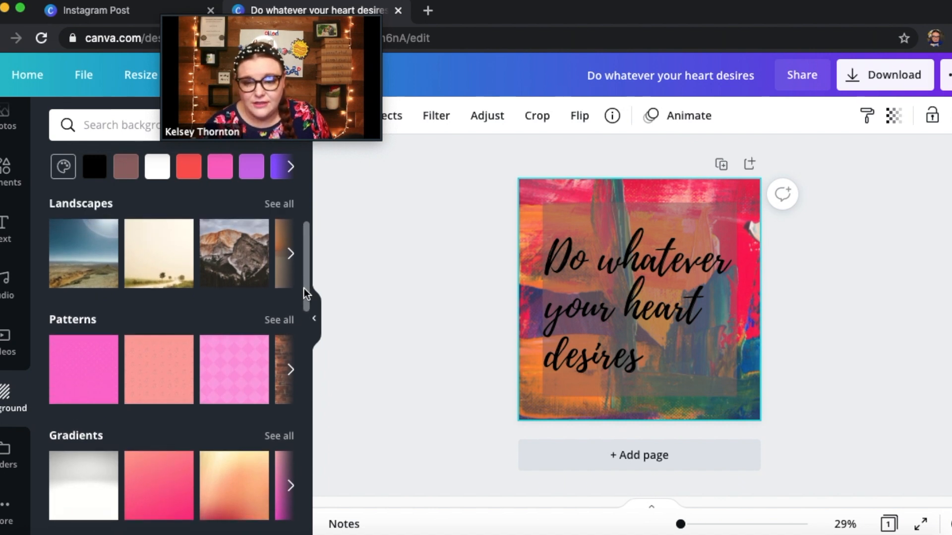
Undo the background replacement and look further through the background categories
{"action": "left_click_drag", "start_coordinate": [251, 12], "coordinate": [649, 14]}
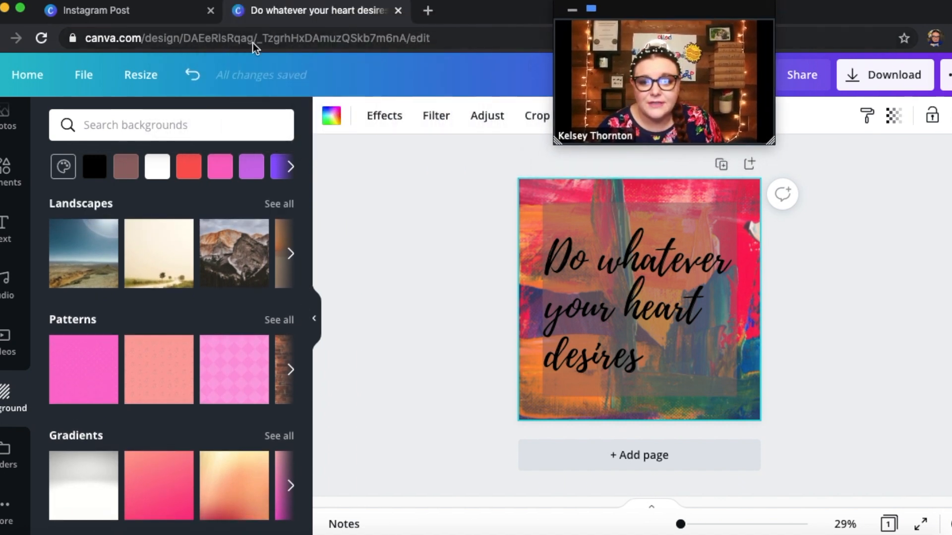
{"action": "left_click", "coordinate": [193, 76]}
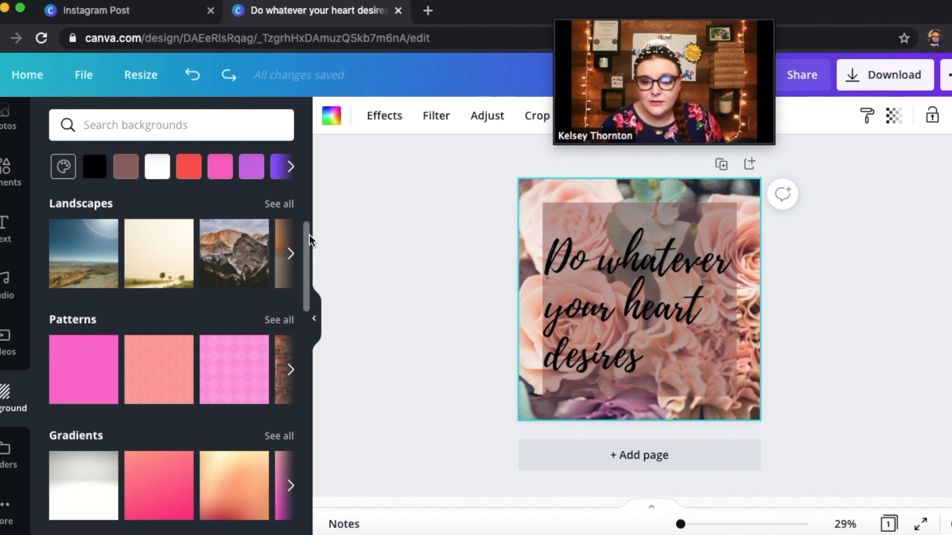
{"action": "left_click_drag", "start_coordinate": [307, 243], "coordinate": [307, 253]}
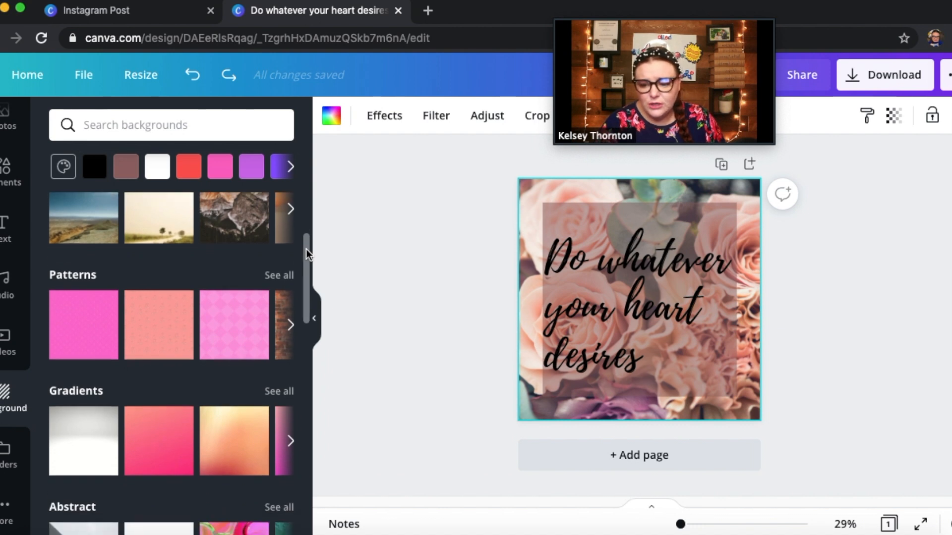
Add the 10.0s green field video from the Aerial Shots collection and move it toward the page's upper-left corner
{"action": "left_click", "coordinate": [6, 291]}
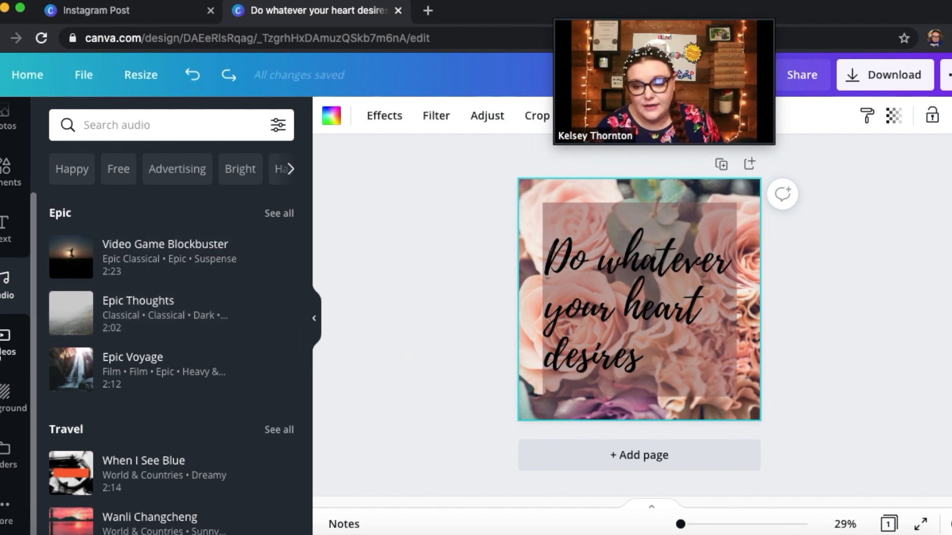
{"action": "left_click", "coordinate": [6, 342]}
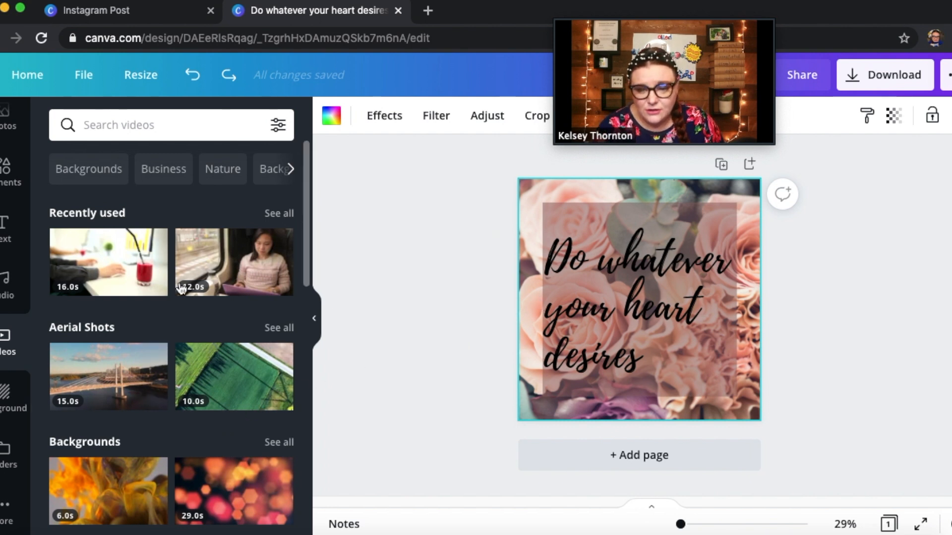
{"action": "left_click", "coordinate": [242, 386]}
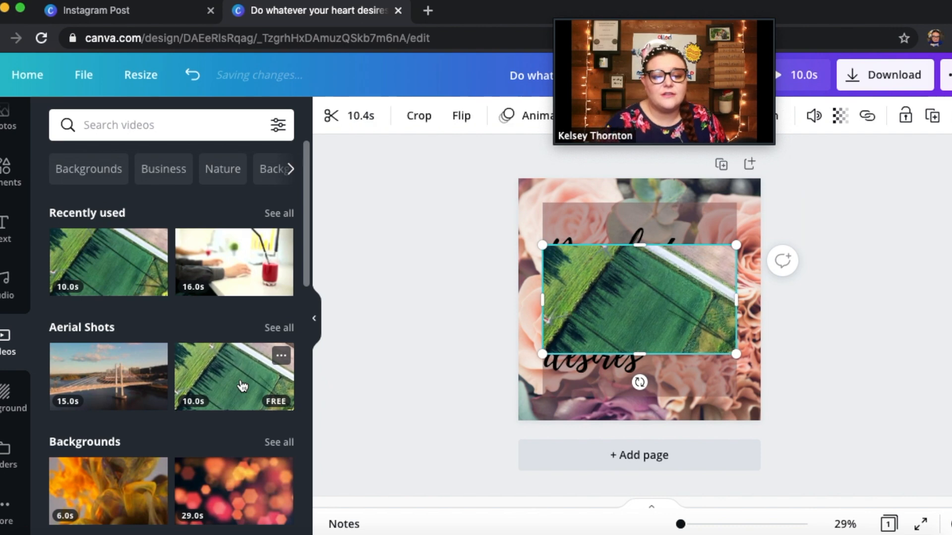
{"action": "mouse_move", "coordinate": [672, 325]}
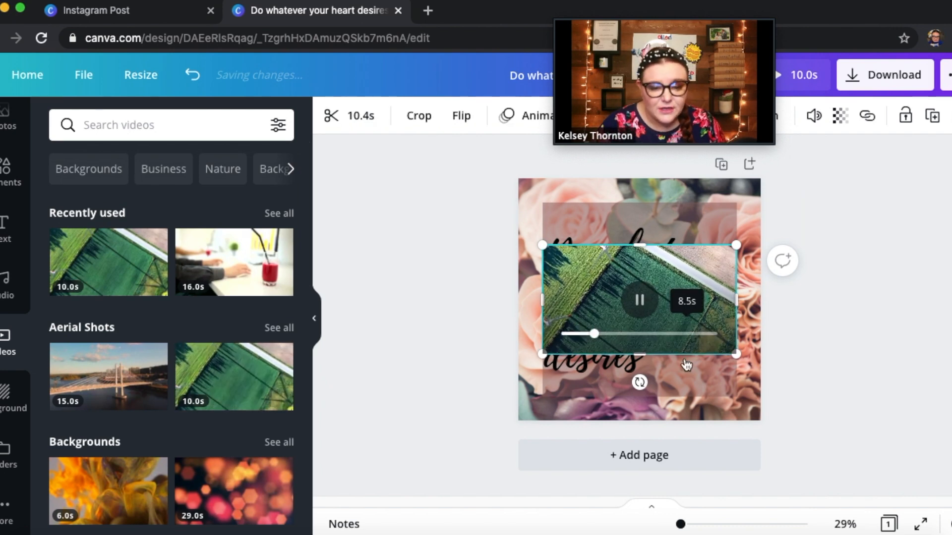
{"action": "left_click_drag", "start_coordinate": [691, 302], "coordinate": [651, 267]}
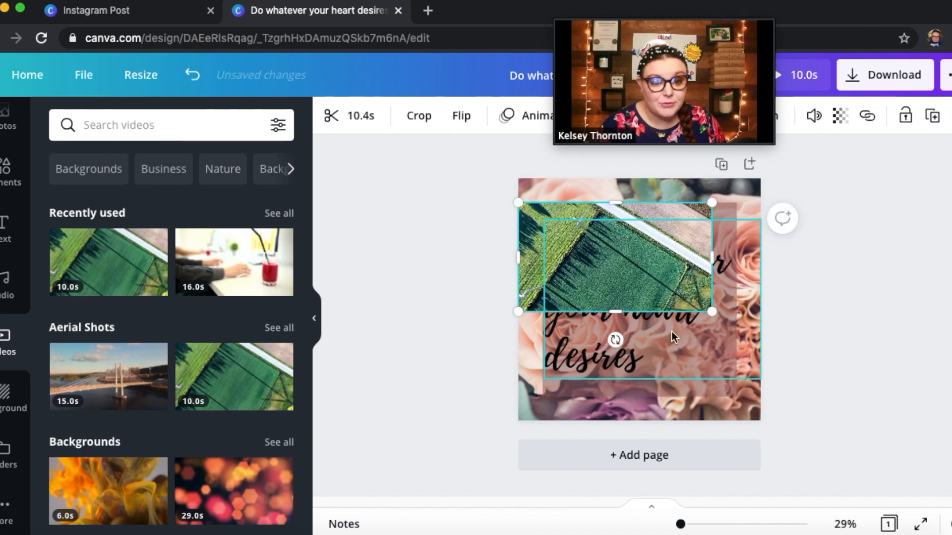
Delete the aerial field video from the page
{"action": "right_click", "coordinate": [672, 236]}
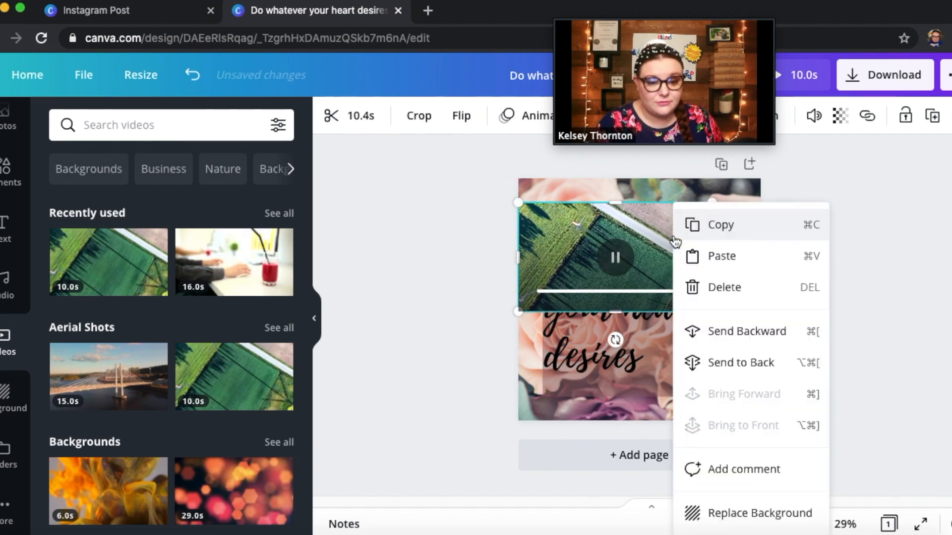
{"action": "left_click", "coordinate": [727, 291]}
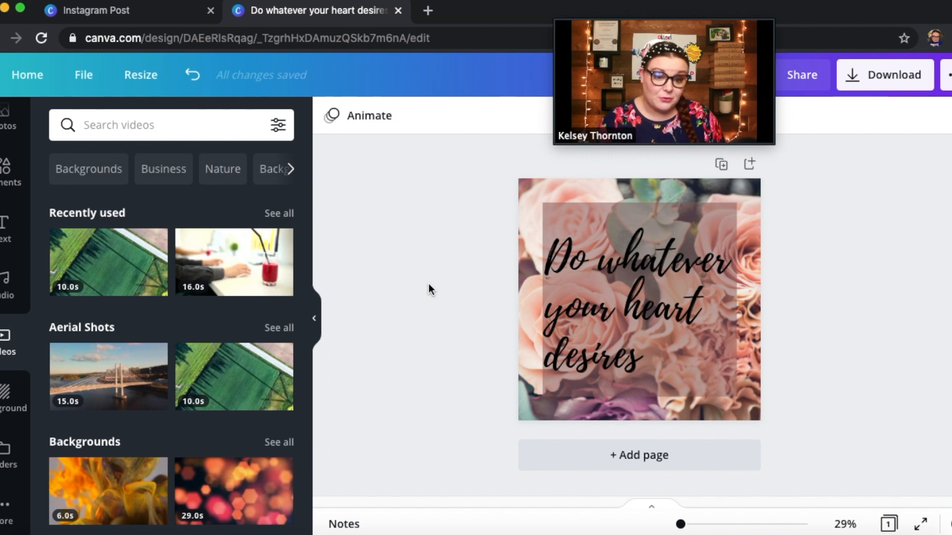
{"action": "mouse_move", "coordinate": [710, 12]}
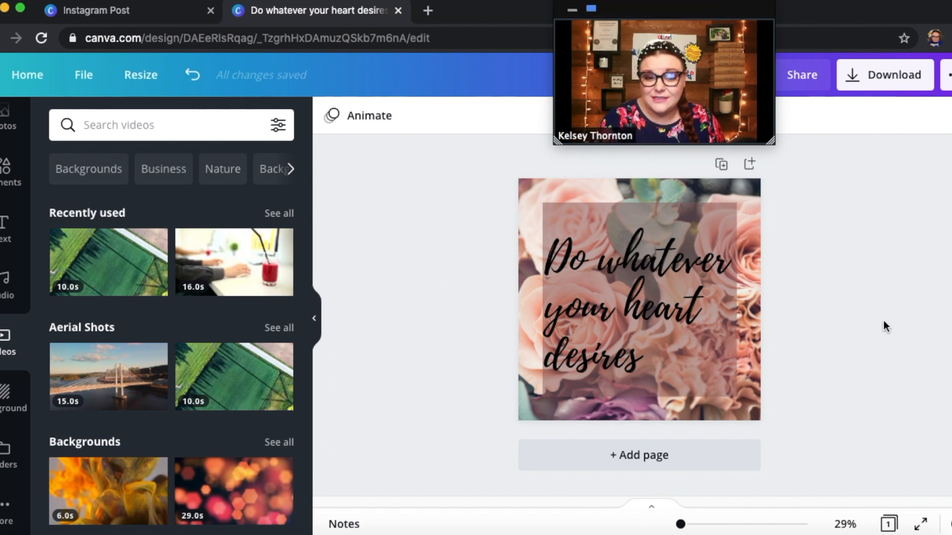